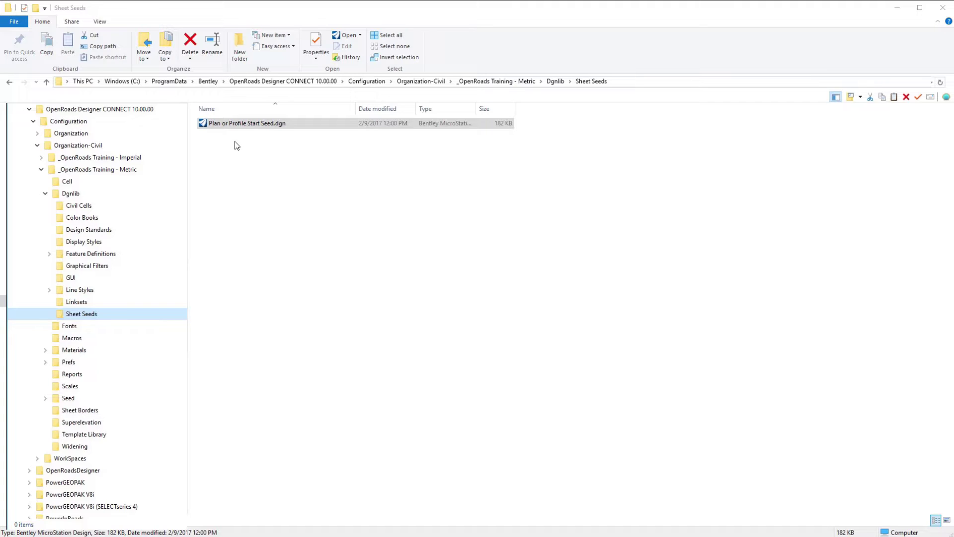
# Copy the Plan or Profile Start Seed file and paste a duplicate into the same folder.
pyautogui.click(234, 128)
pyautogui.rightClick(232, 124)
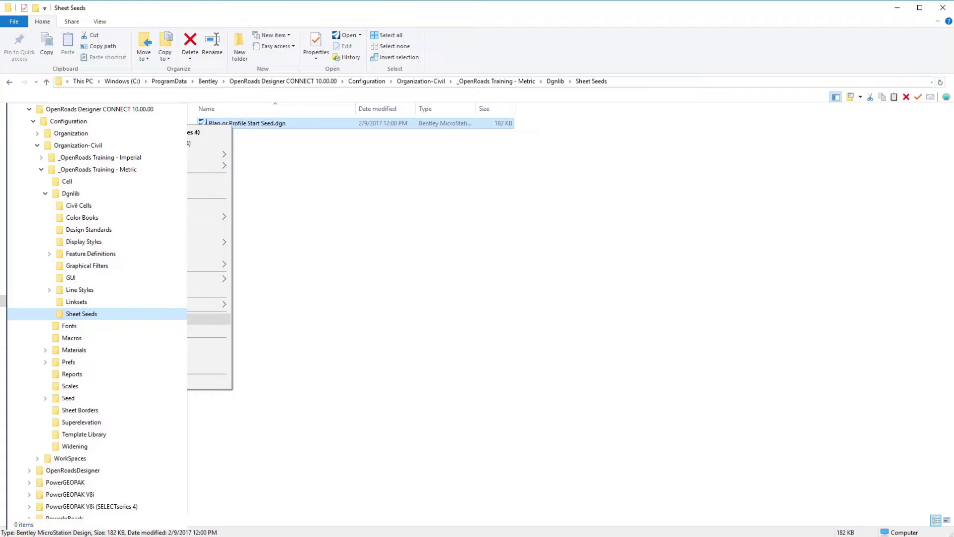
pyautogui.click(209, 330)
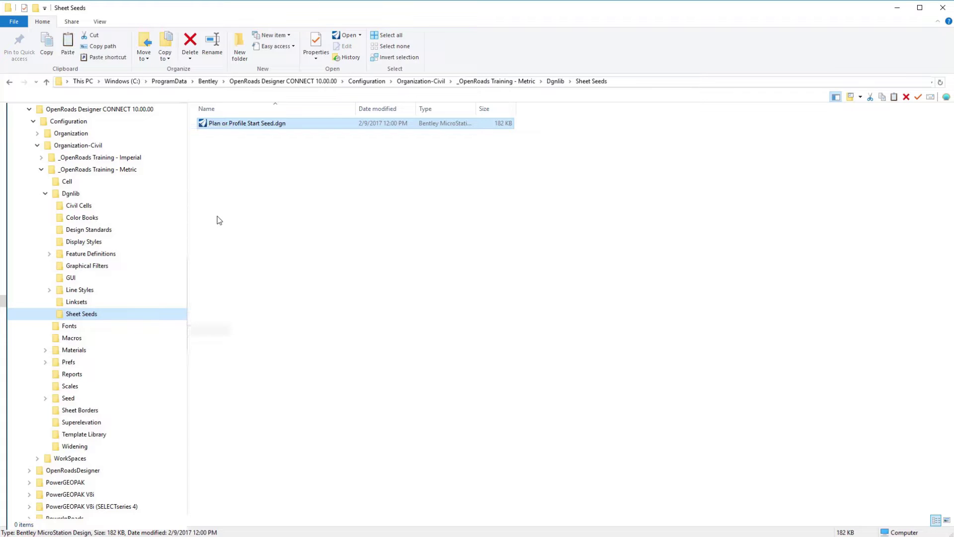
pyautogui.click(224, 172)
pyautogui.rightClick(224, 171)
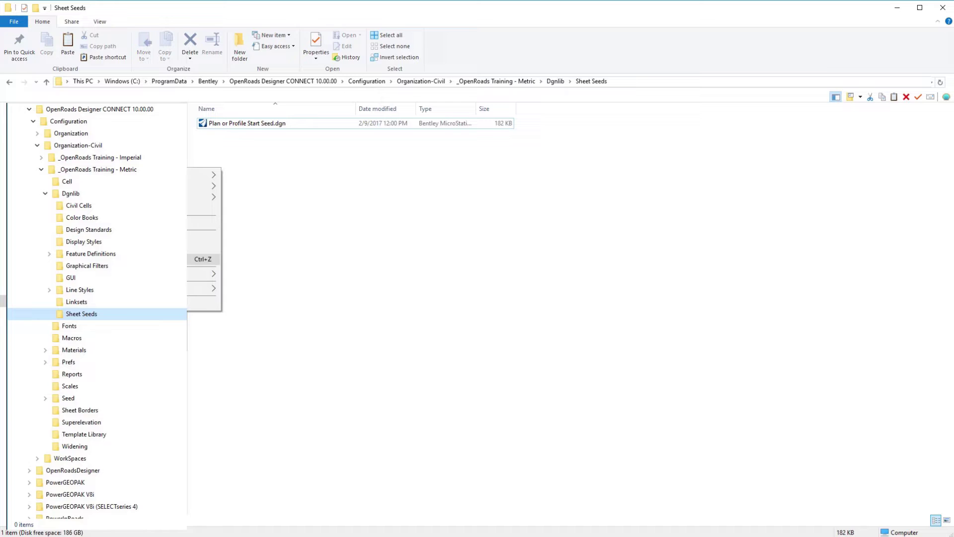
pyautogui.click(204, 237)
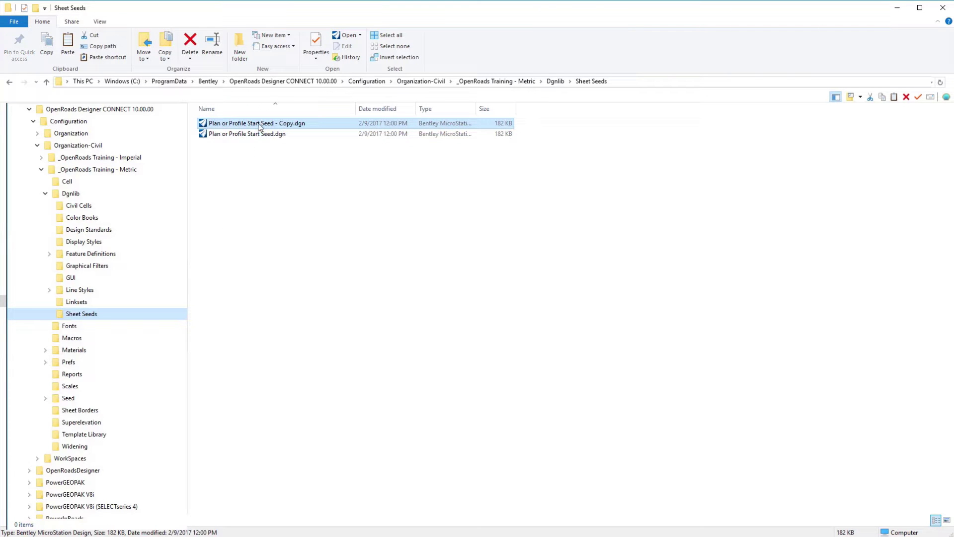
# Rename the duplicate to 'Plan Sheet Definitions.dgnlib'.
pyautogui.rightClick(257, 125)
pyautogui.click(195, 367)
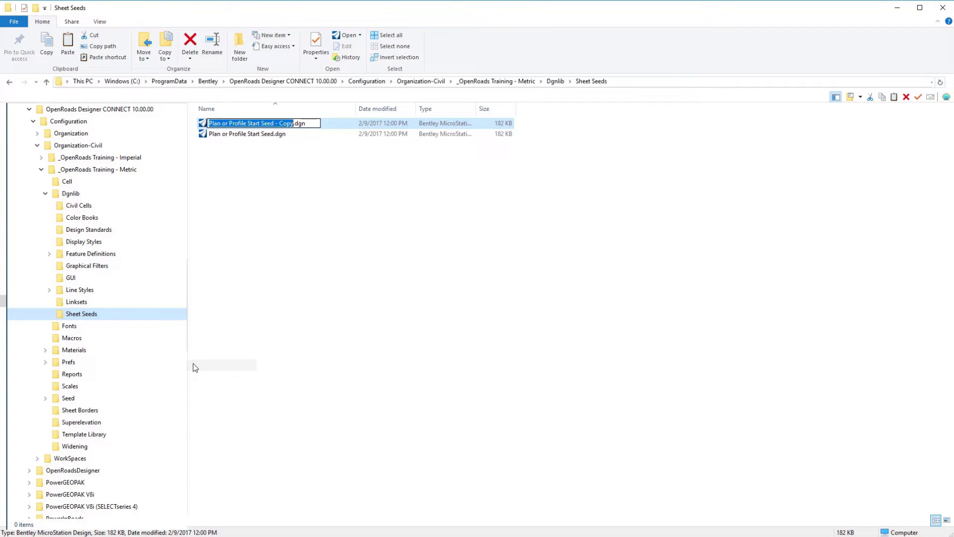
pyautogui.write('Plan Sheet Definitions.dgnlib')
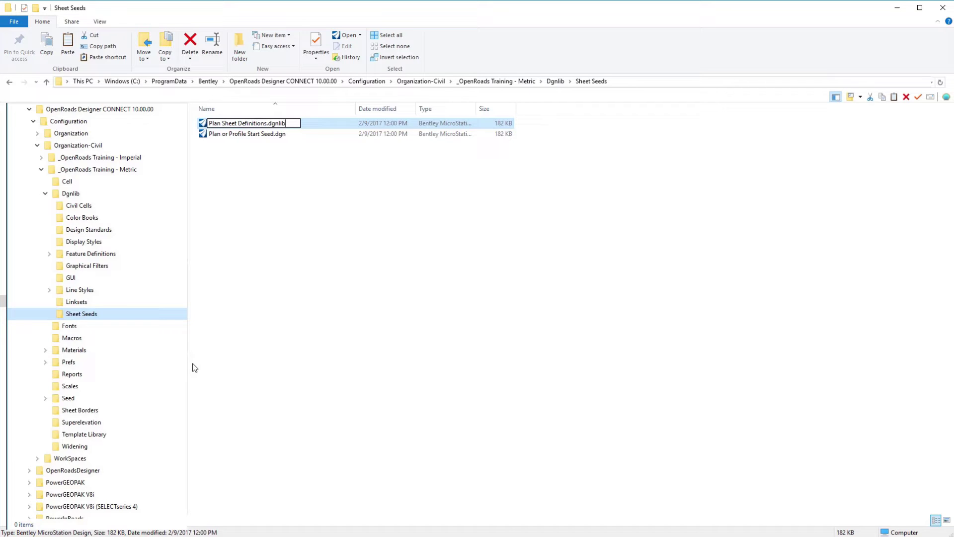
pyautogui.press('Return')
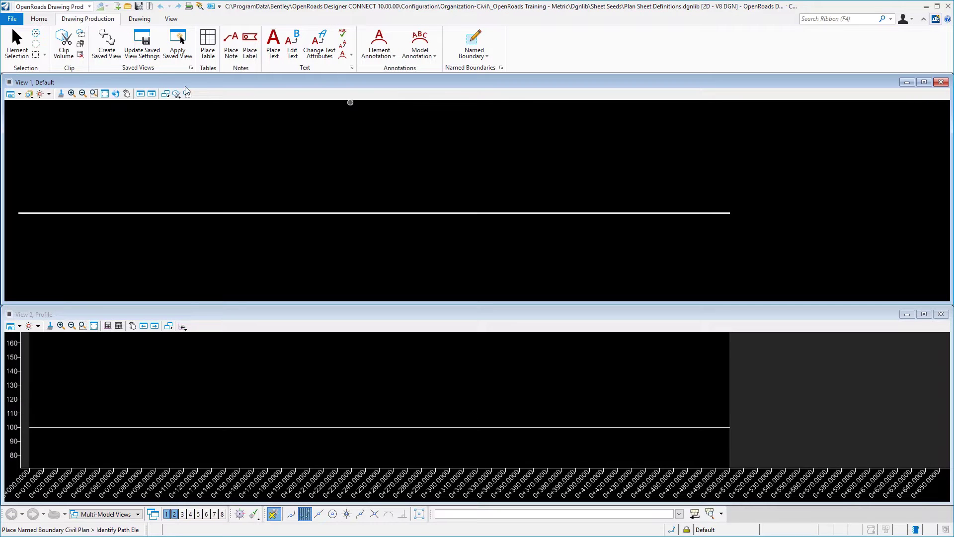
pyautogui.click(88, 6)
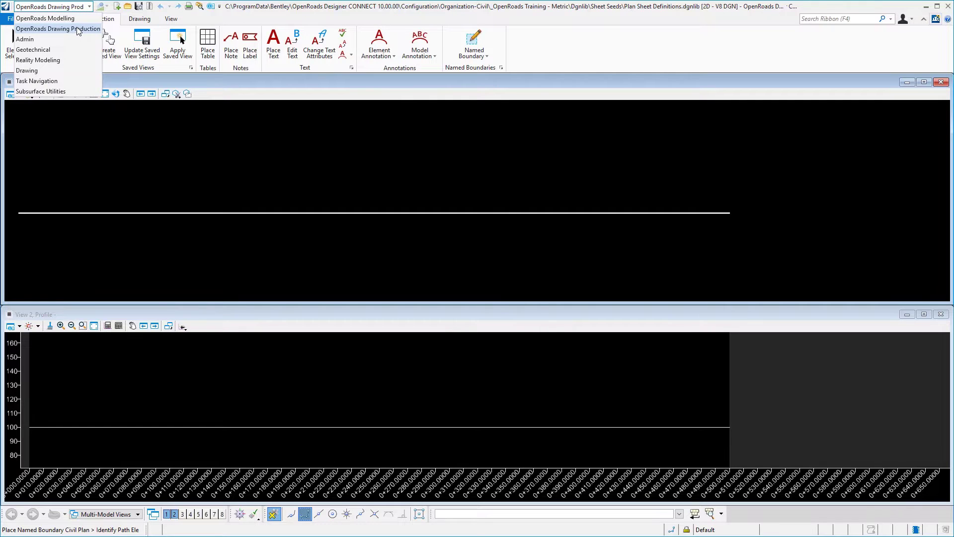
pyautogui.click(78, 29)
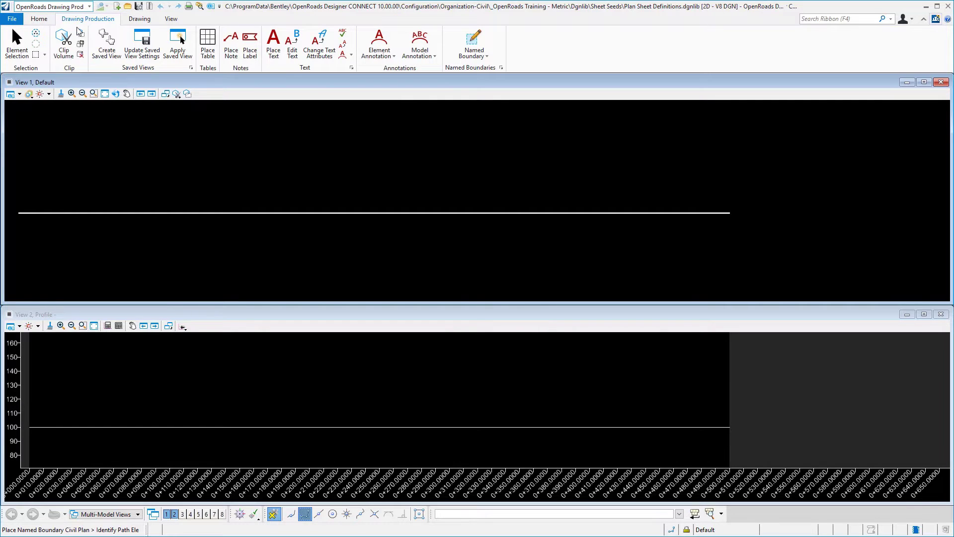
# Launch the Civil Plan named boundary tool and set the boundary name to A1 PLAN at 1:500.
pyautogui.click(473, 39)
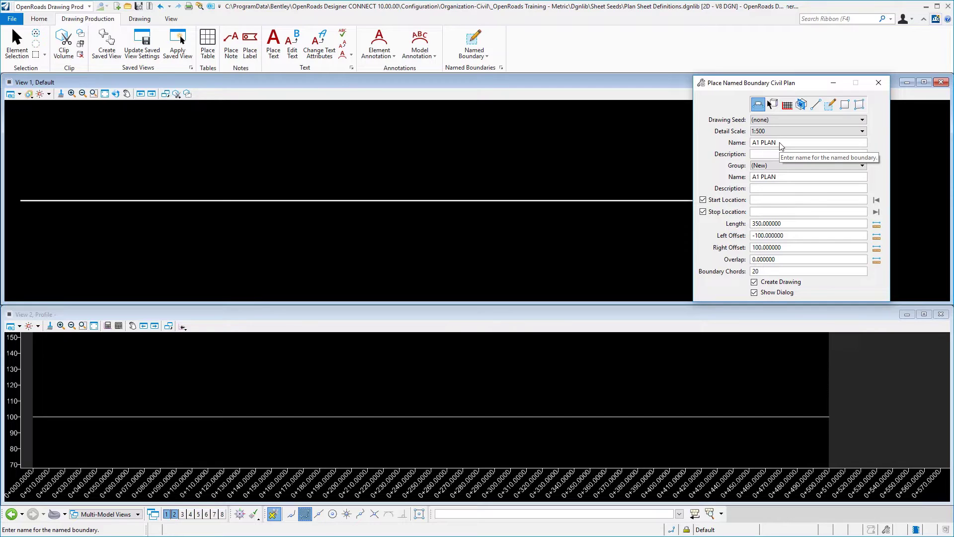
pyautogui.click(782, 144)
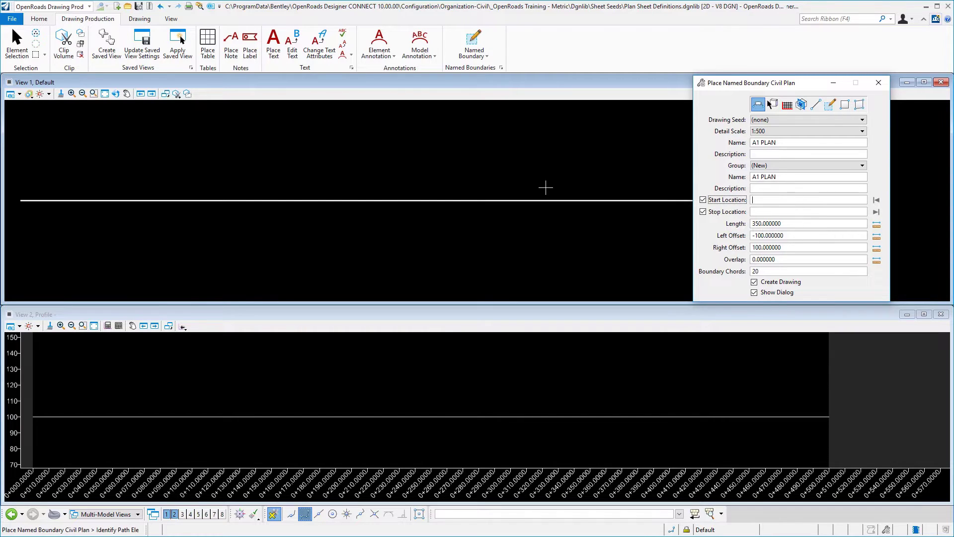
# Lock the boundary start to the path start, stop at 0+350, and keep offsets -100/100.
pyautogui.click(402, 198)
pyautogui.click(522, 186)
pyautogui.click(876, 200)
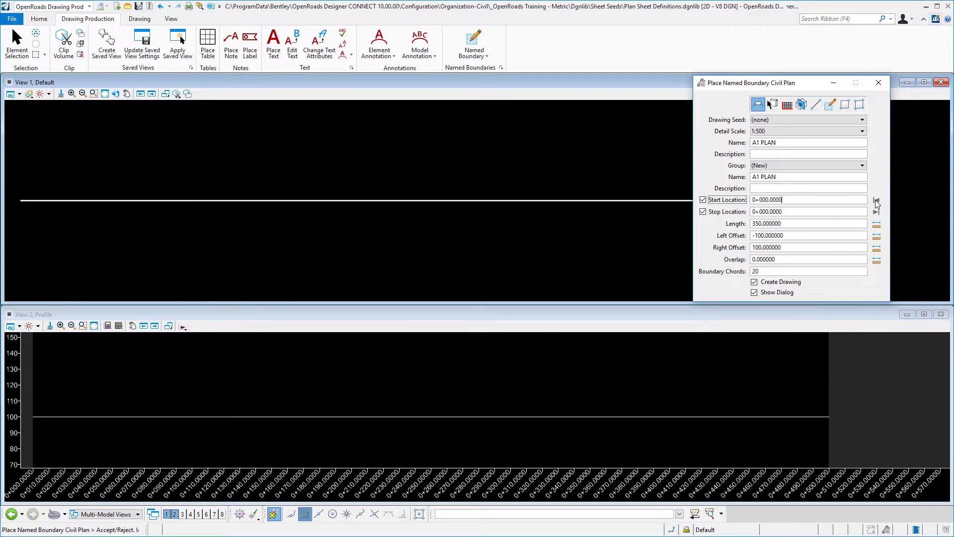
pyautogui.click(745, 213)
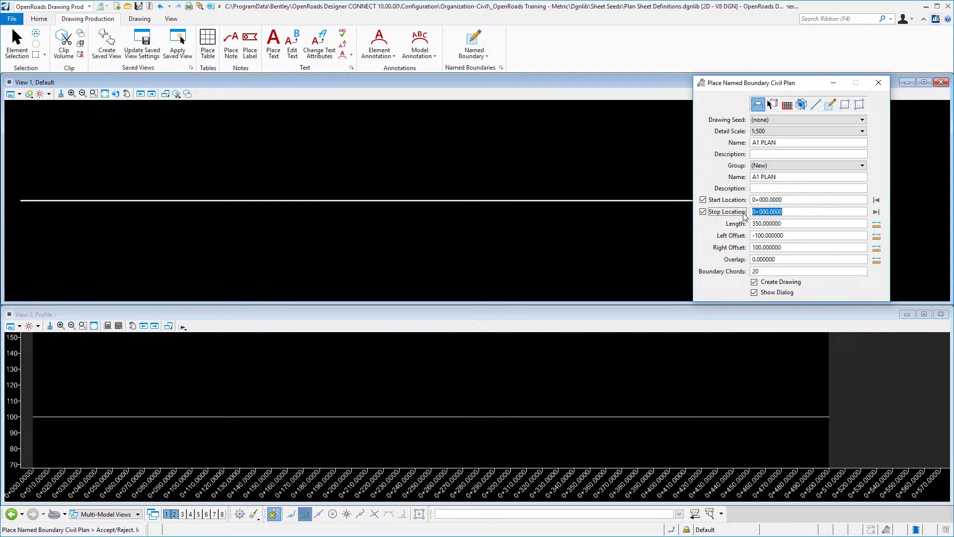
pyautogui.write('350')
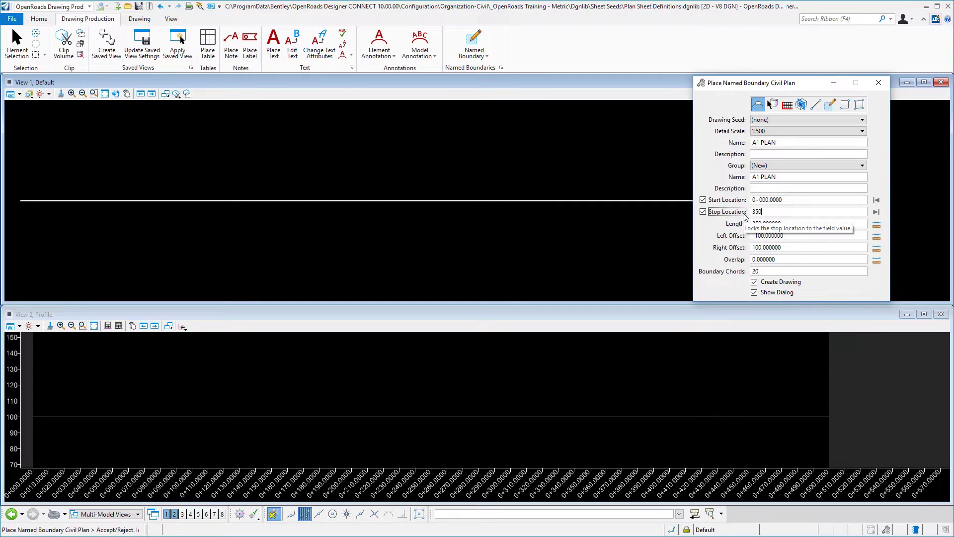
pyautogui.press('Tab')
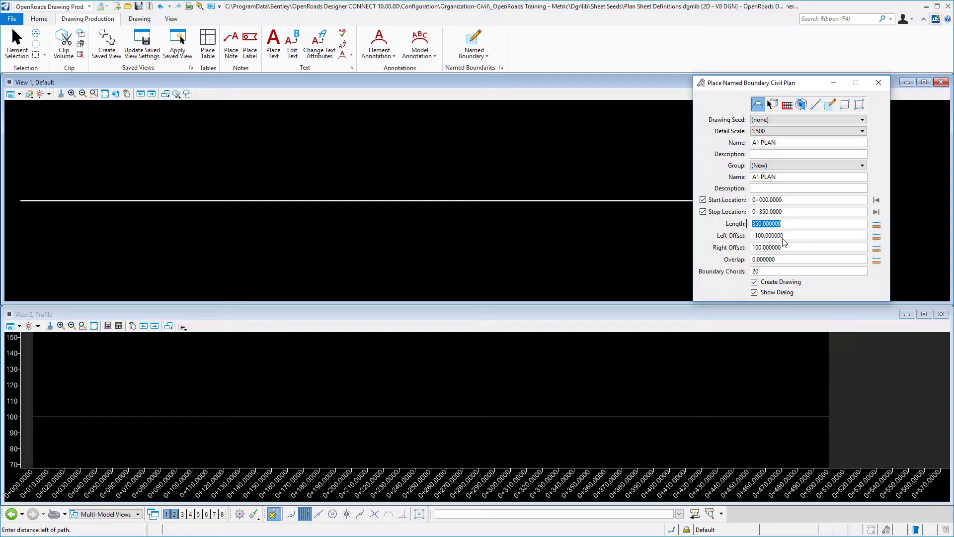
pyautogui.press('Return')
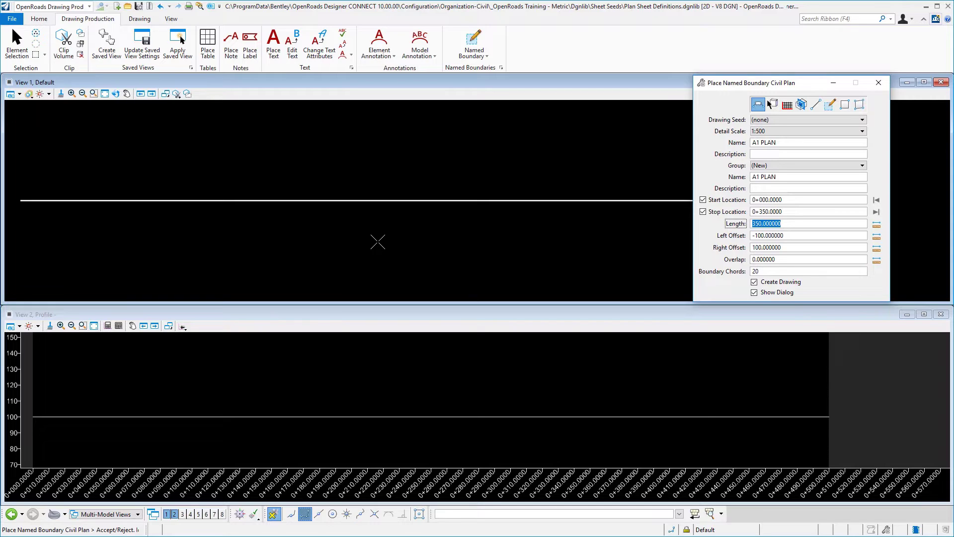
# Identify and accept the path in View 1 to create the A1 PLAN boundary.
pyautogui.click(378, 241)
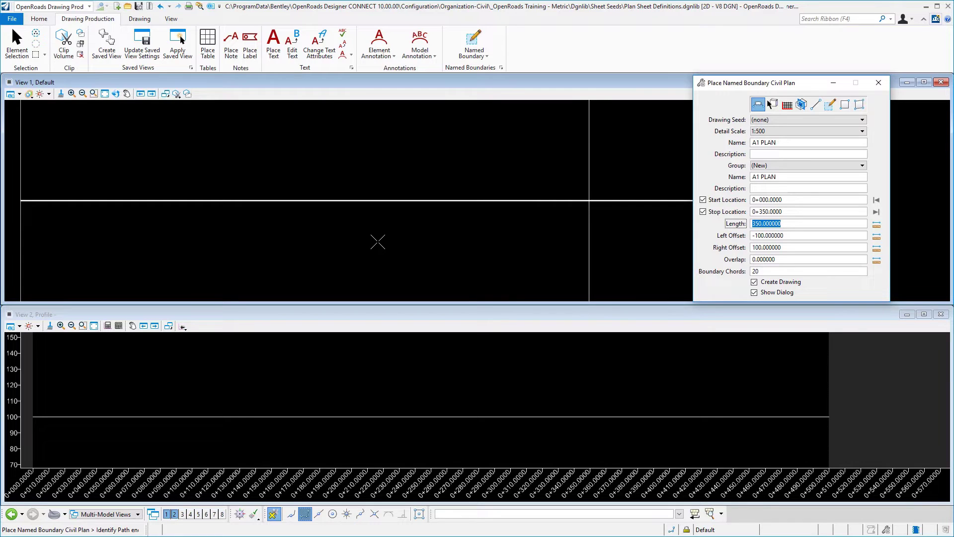
pyautogui.click(377, 242)
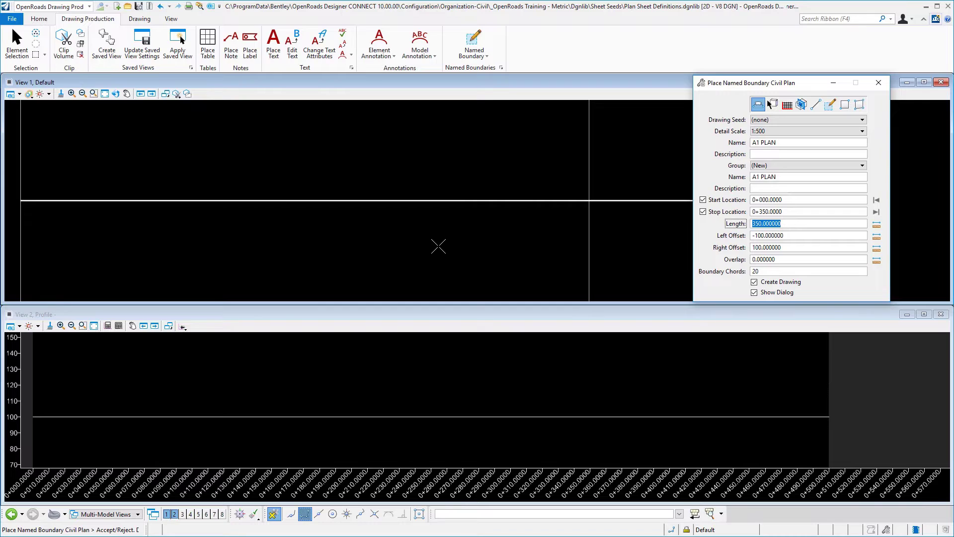
pyautogui.click(439, 246)
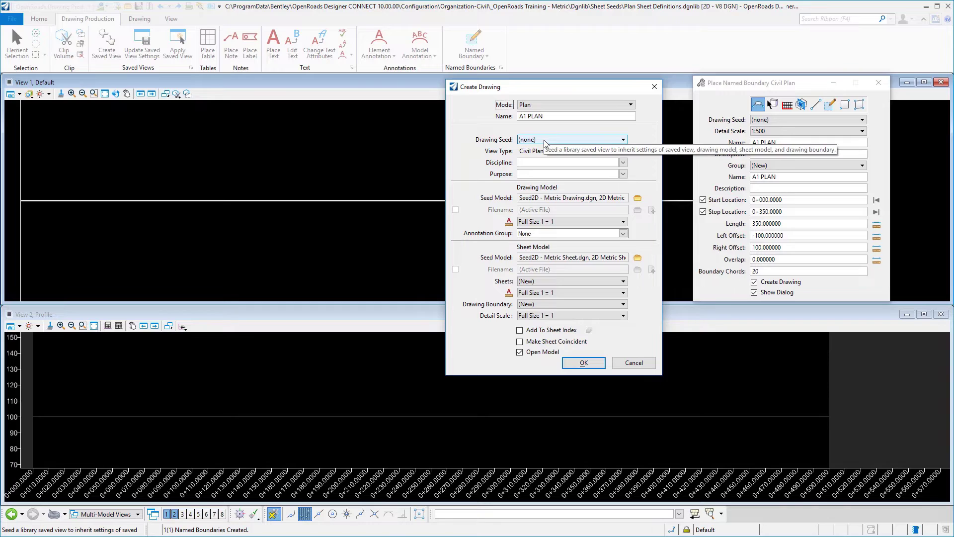
# Set the drawing's discipline to Civil and its purpose to Plan View.
pyautogui.click(622, 163)
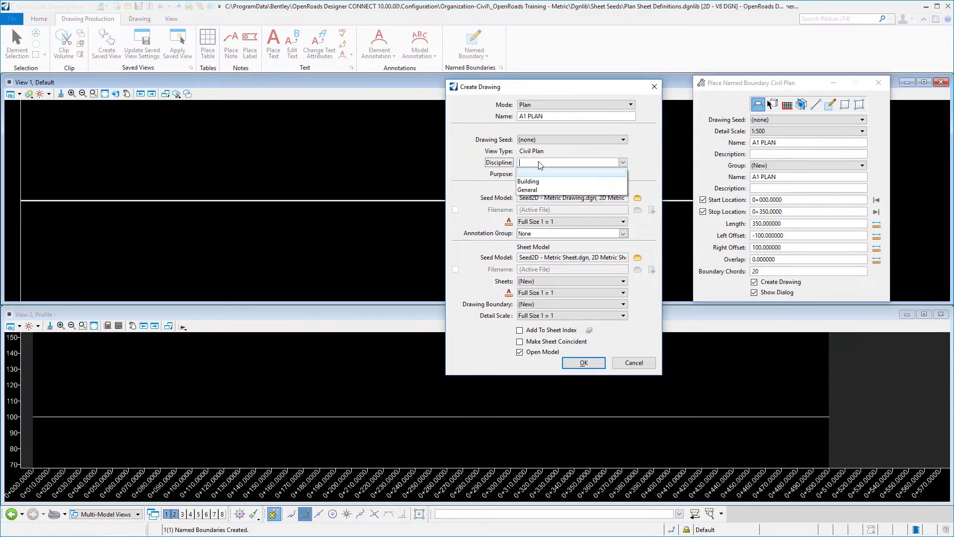
pyautogui.write('Civil')
pyautogui.press('Tab')
pyautogui.click(623, 174)
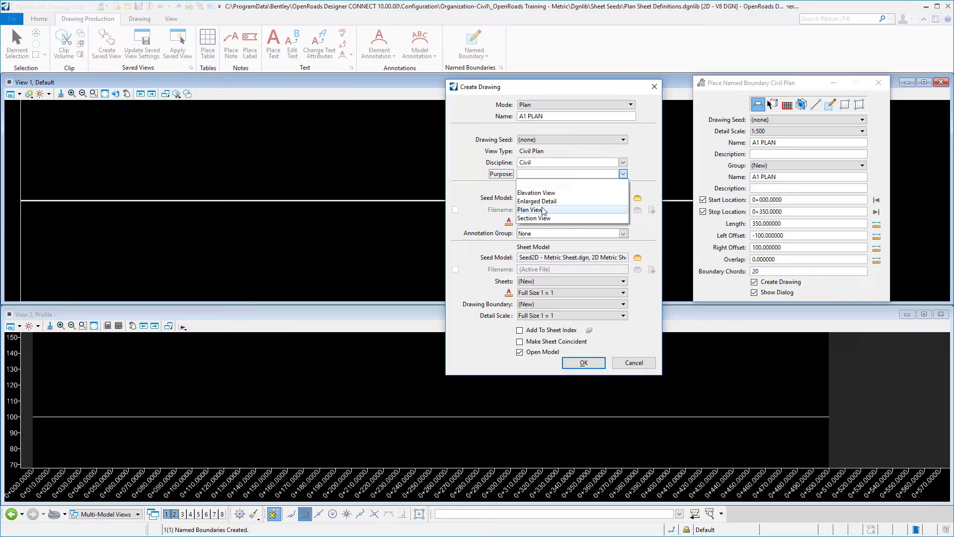
pyautogui.click(543, 211)
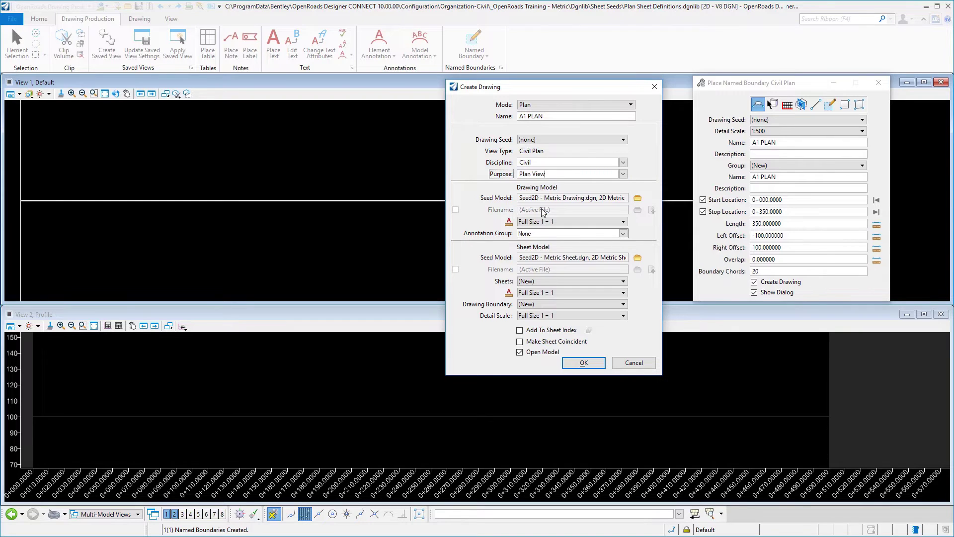
# Use the 2D Metric model from Seed2D - Metric Drawing.dgn with 1:500 annotation scale.
pyautogui.click(638, 198)
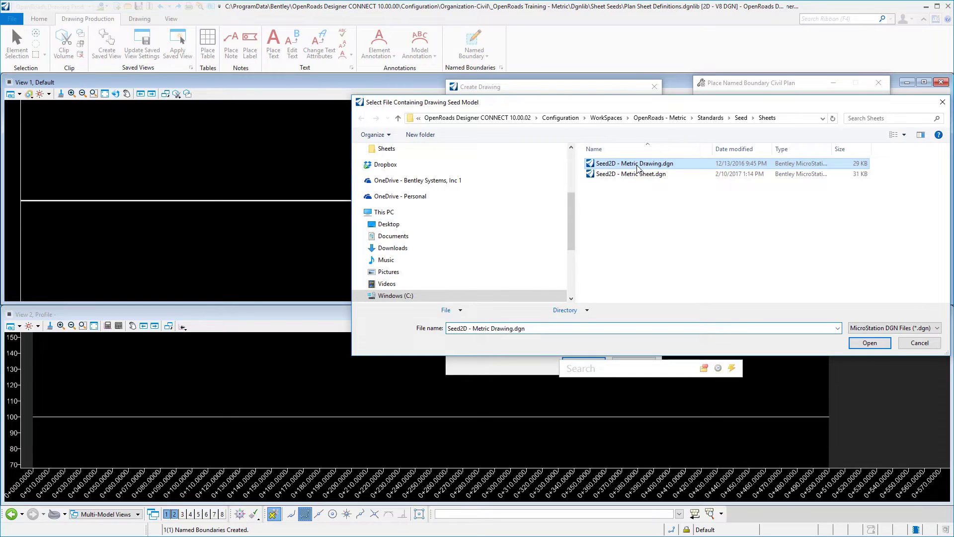
pyautogui.doubleClick(638, 168)
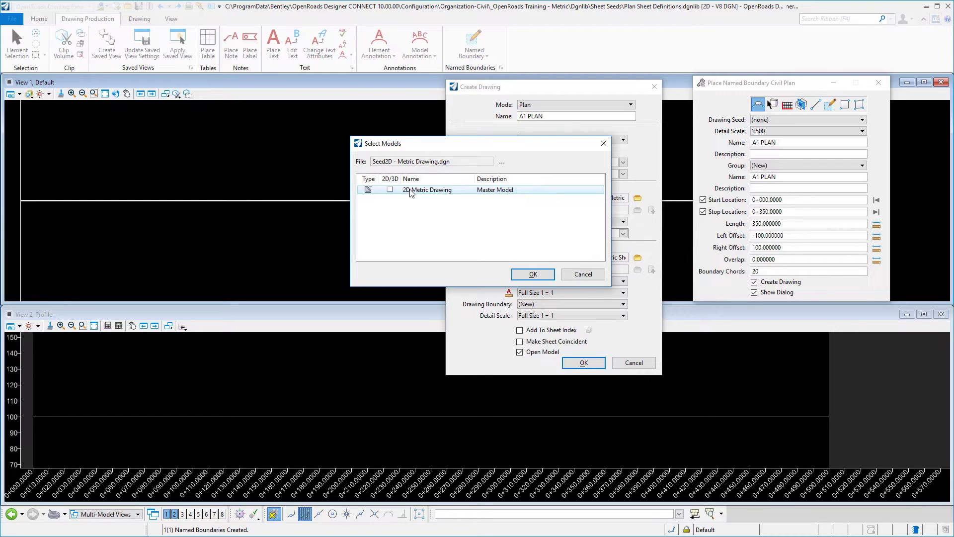
pyautogui.doubleClick(411, 191)
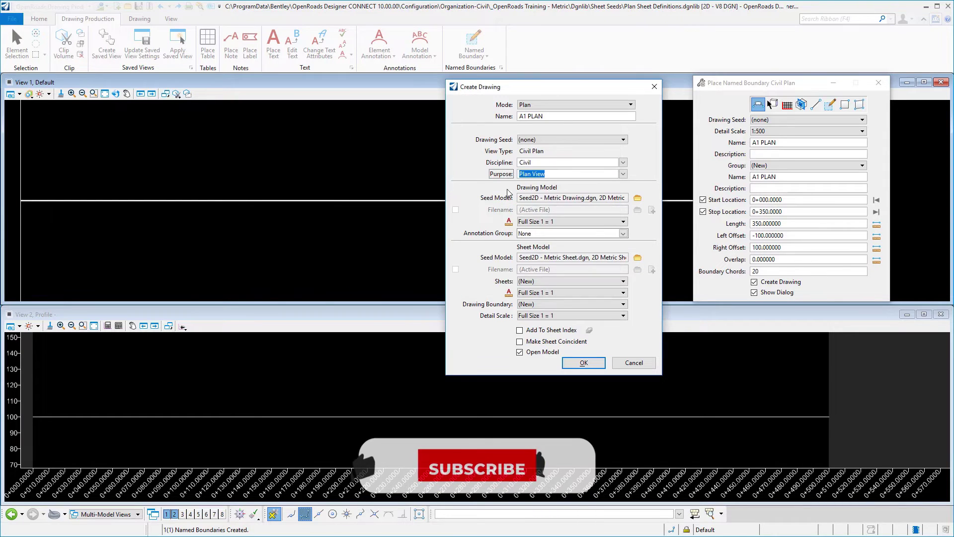
pyautogui.click(564, 222)
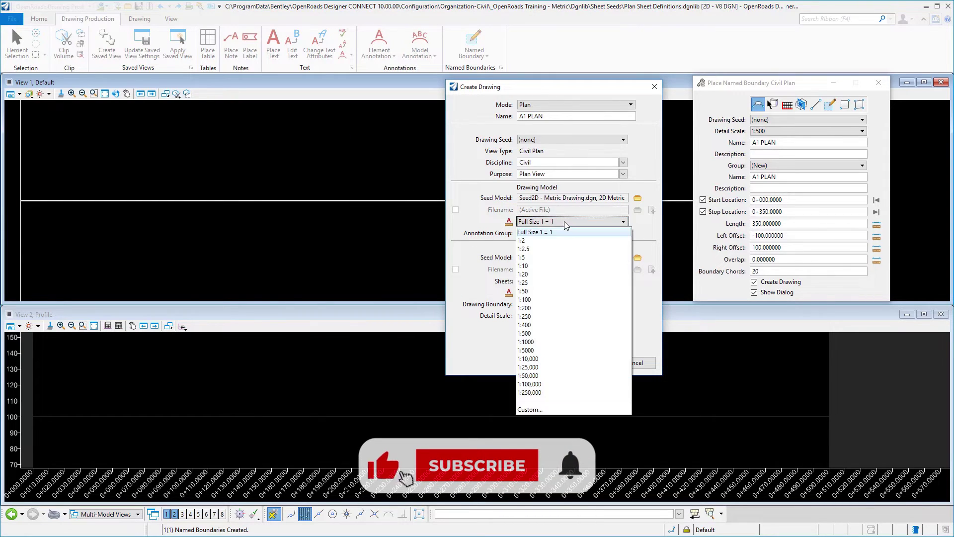
pyautogui.click(526, 333)
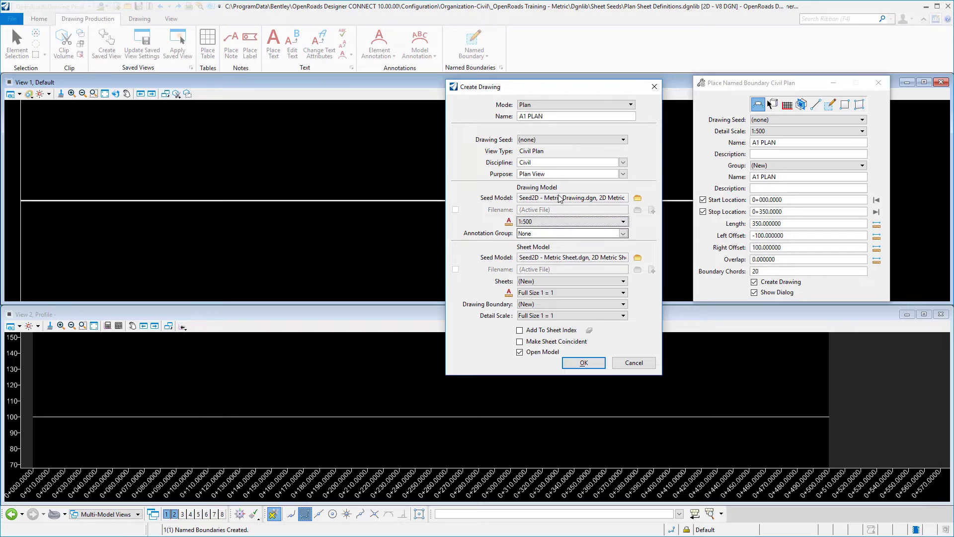
# Seed the sheet from 2D Metric Sheet in Seed2D - Metric Sheet.dgn at 1:500, then create the drawing.
pyautogui.click(637, 257)
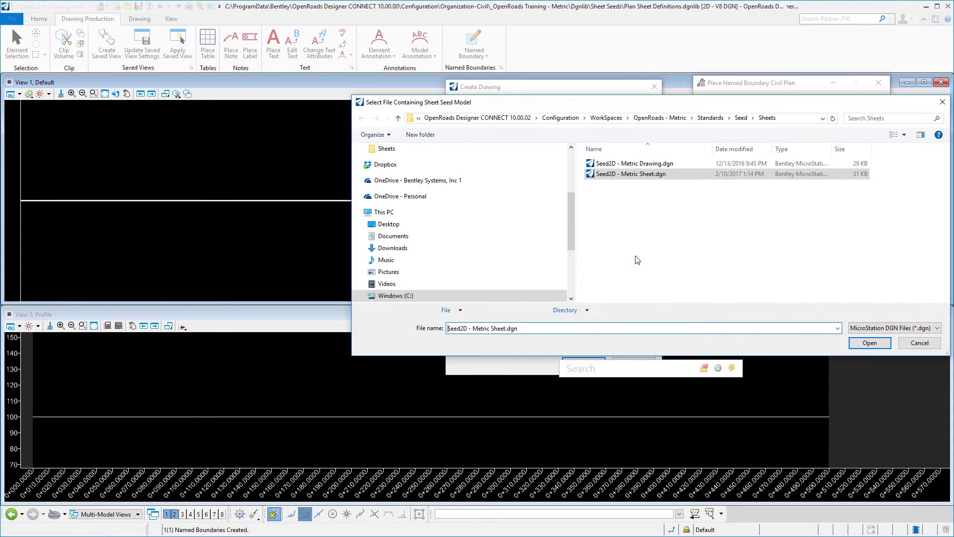
pyautogui.click(621, 176)
pyautogui.doubleClick(622, 177)
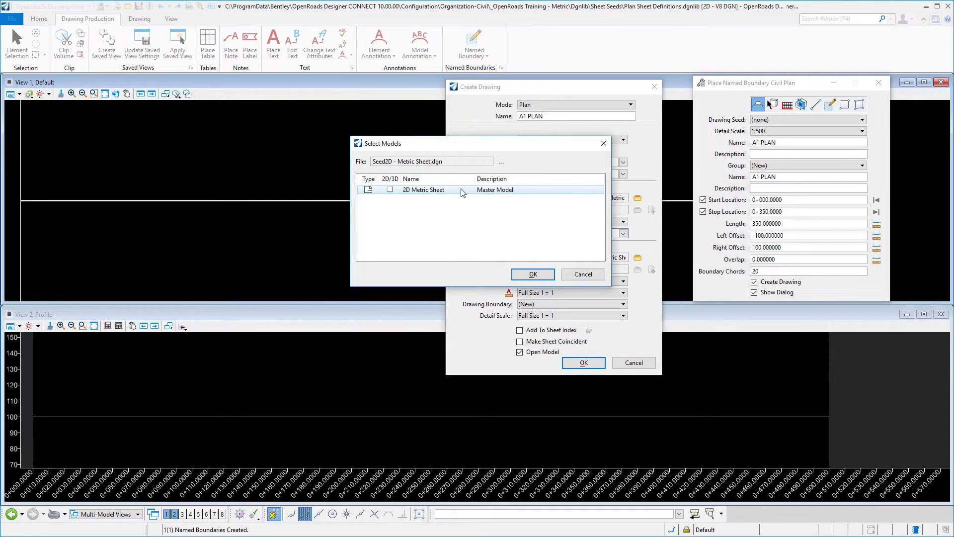
pyautogui.doubleClick(458, 190)
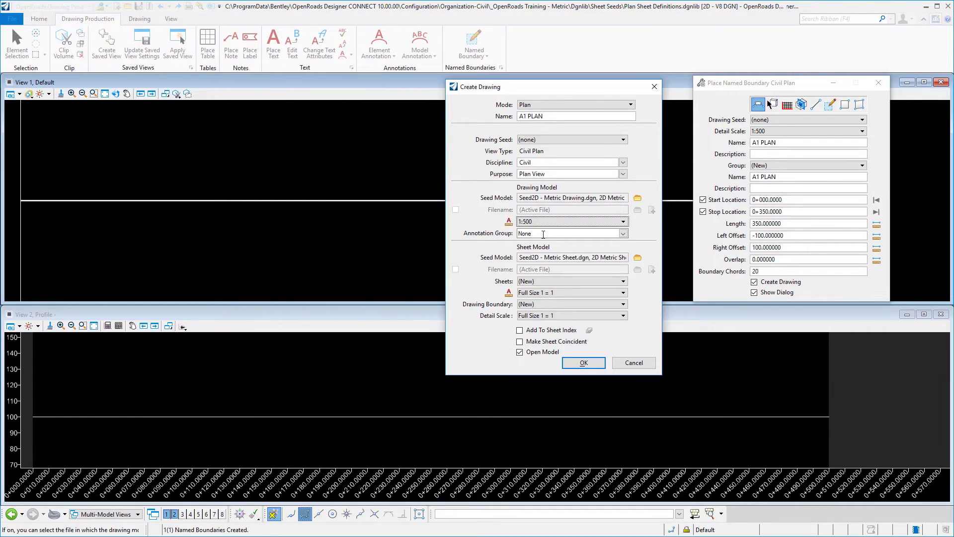
pyautogui.click(541, 316)
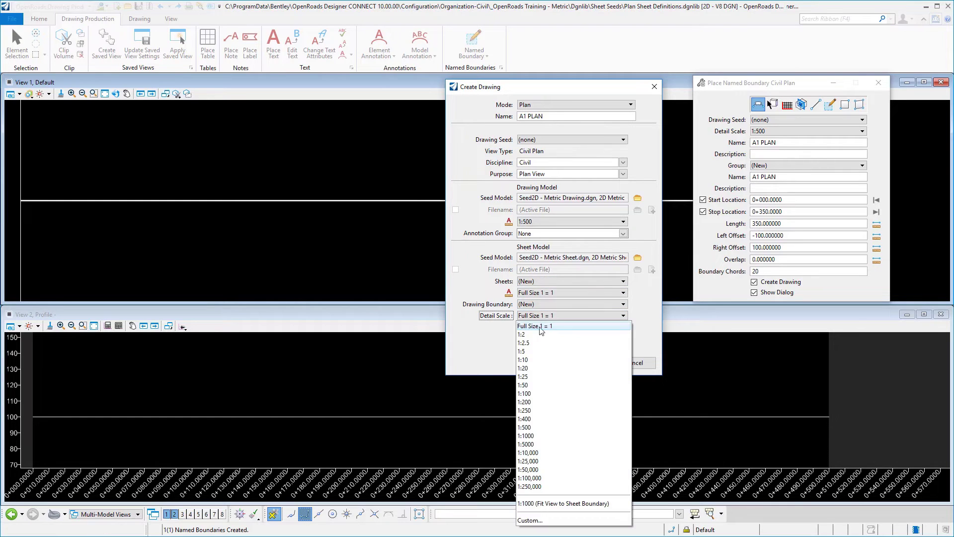
pyautogui.click(525, 427)
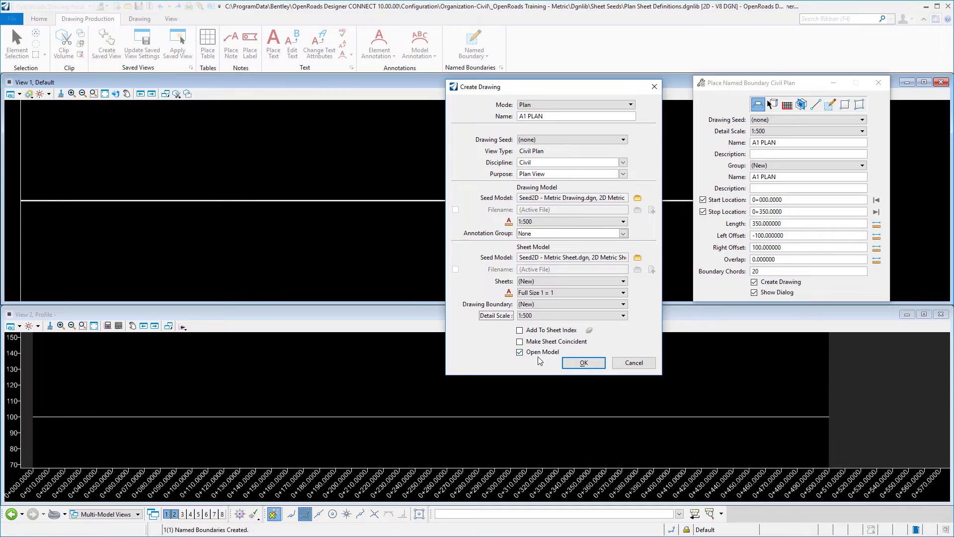
pyautogui.click(585, 363)
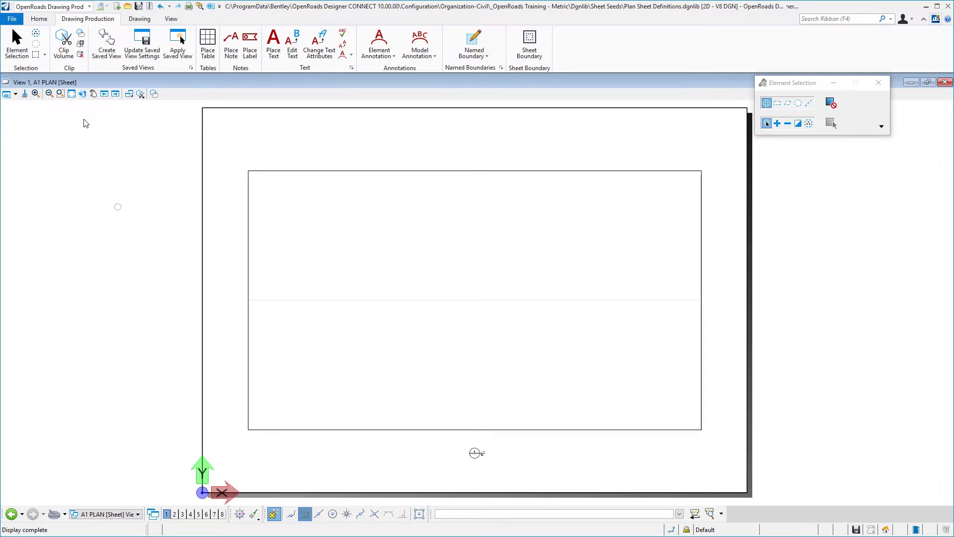
# Switch the workflow to Drawing and show the Home tools.
pyautogui.click(90, 6)
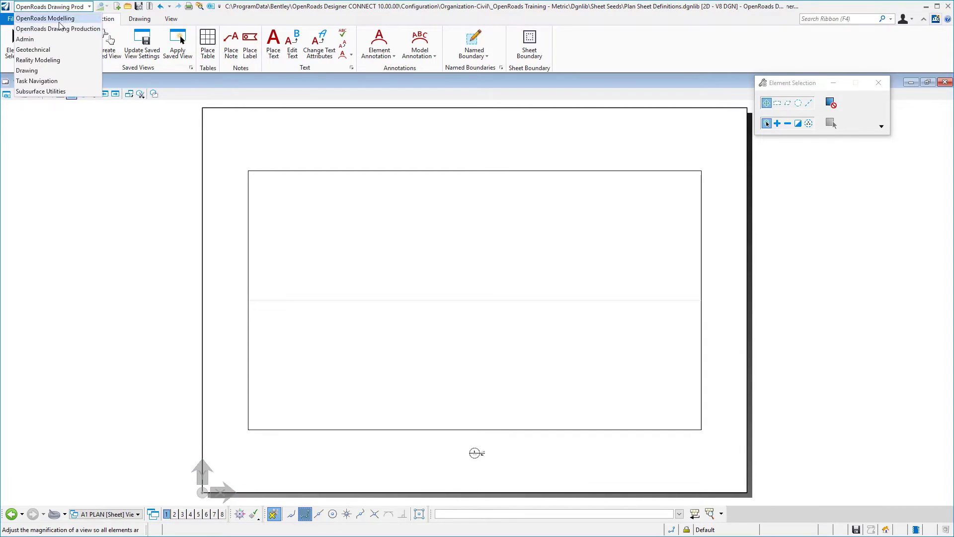
pyautogui.click(35, 71)
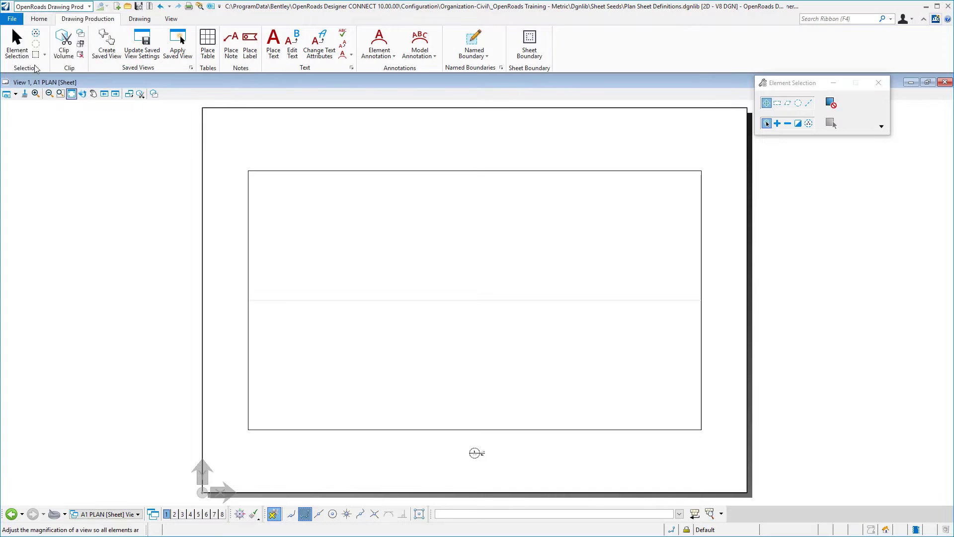
pyautogui.click(40, 19)
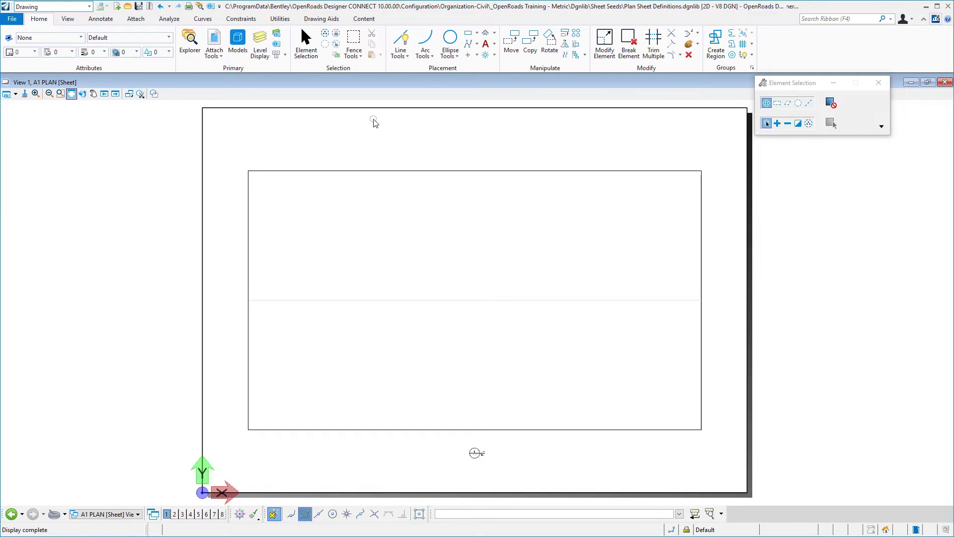
# Attach Plan and Profile Border.cel and place the A1 - Plan border cell at the sheet origin.
pyautogui.click(485, 56)
pyautogui.click(861, 102)
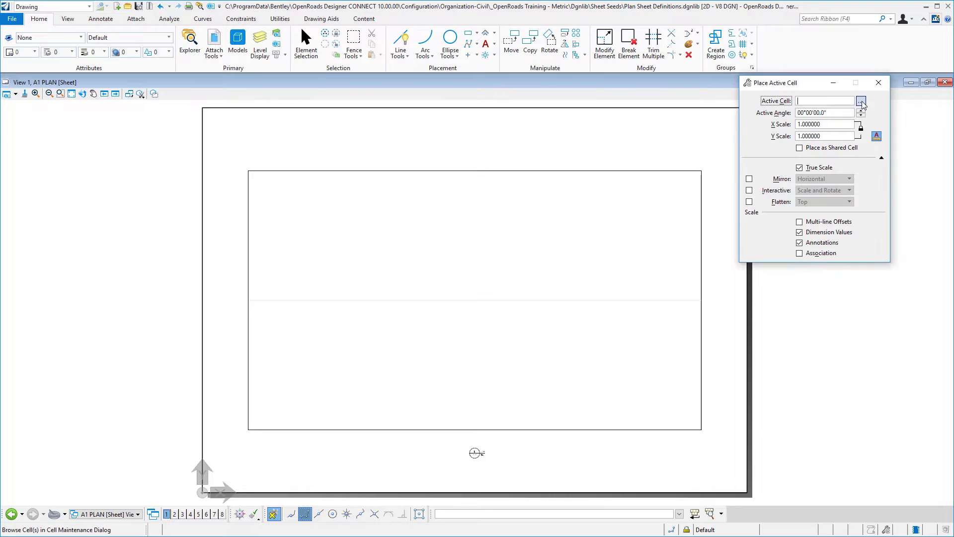
pyautogui.click(52, 143)
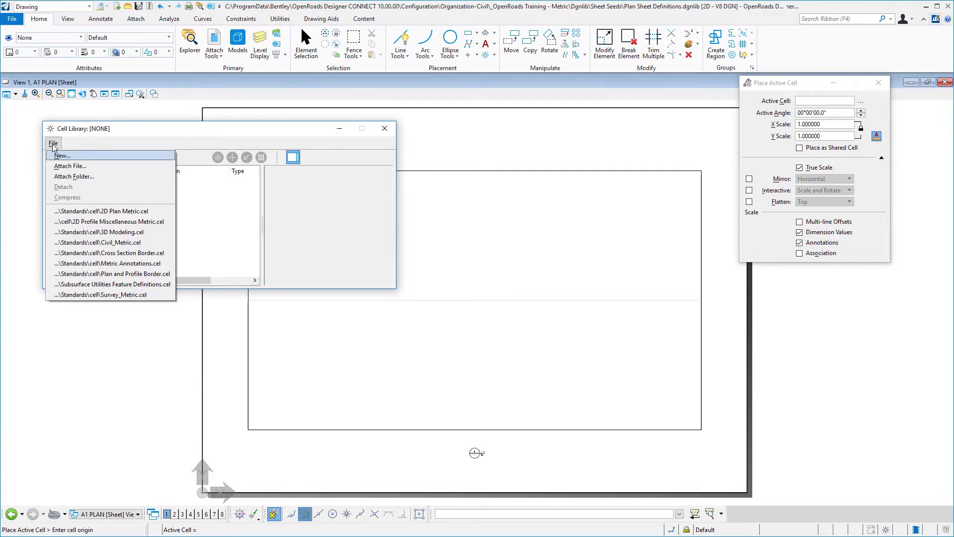
pyautogui.click(103, 274)
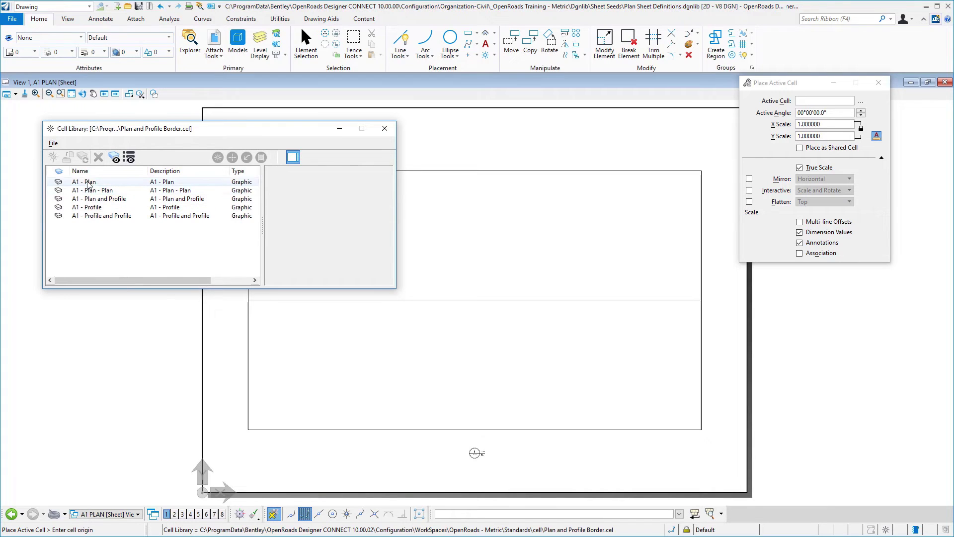
pyautogui.doubleClick(89, 182)
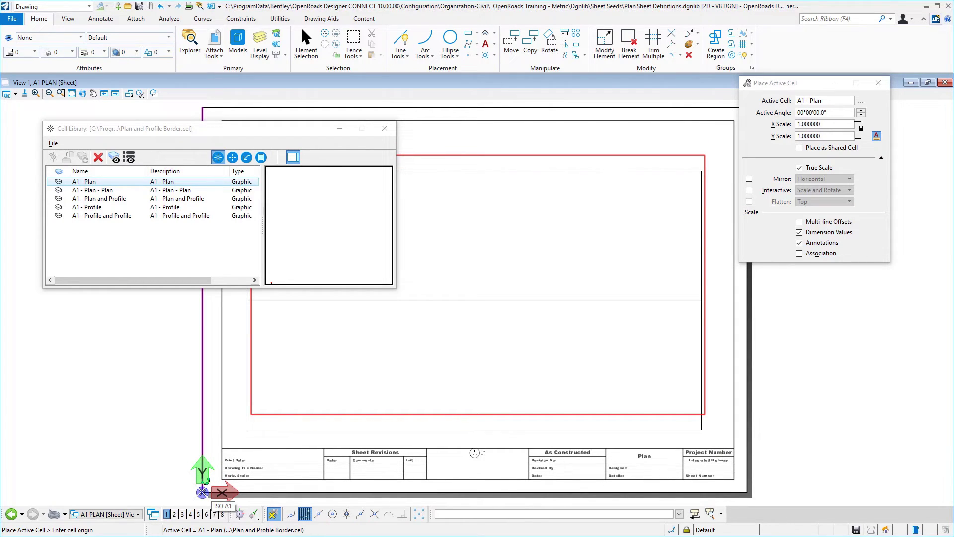
pyautogui.click(201, 492)
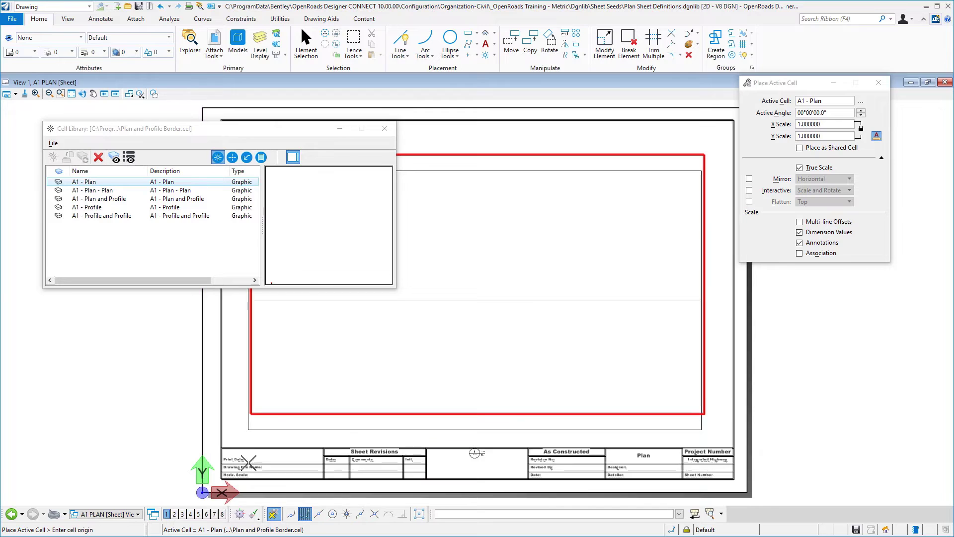
pyautogui.click(385, 128)
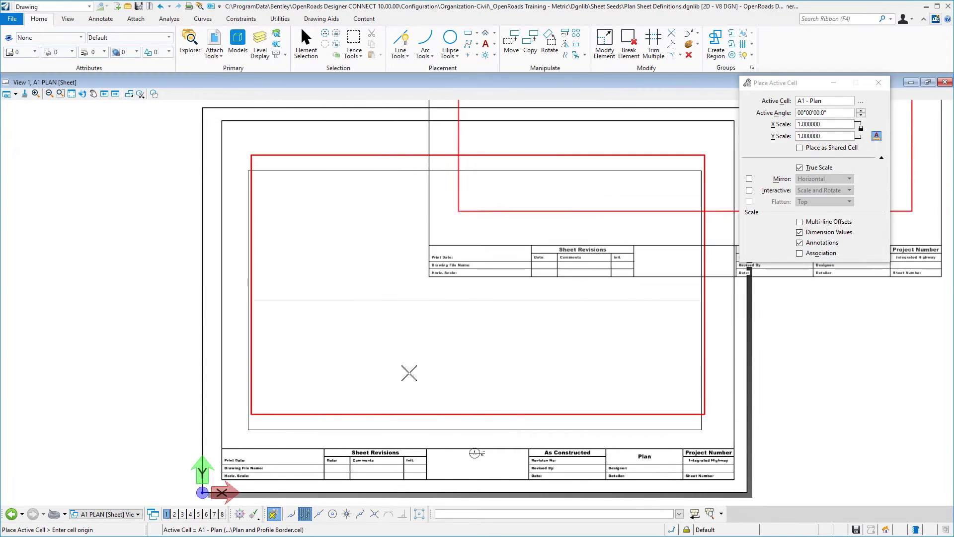
pyautogui.press('Escape')
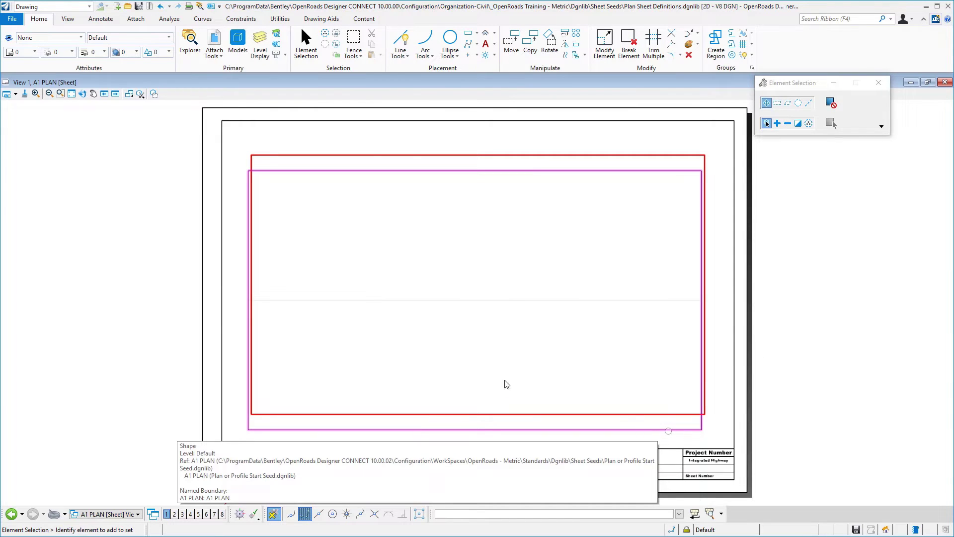
# Move the A1 PLAN reference so its boundary corner snaps onto the red sheet boundary corner.
pyautogui.click(213, 47)
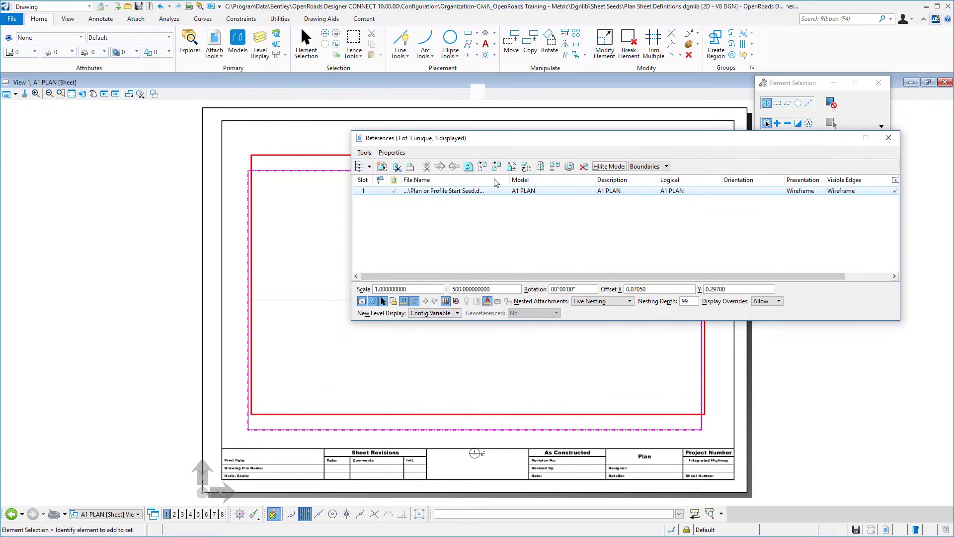
pyautogui.moveTo(493, 144); pyautogui.dragTo(500, 208)
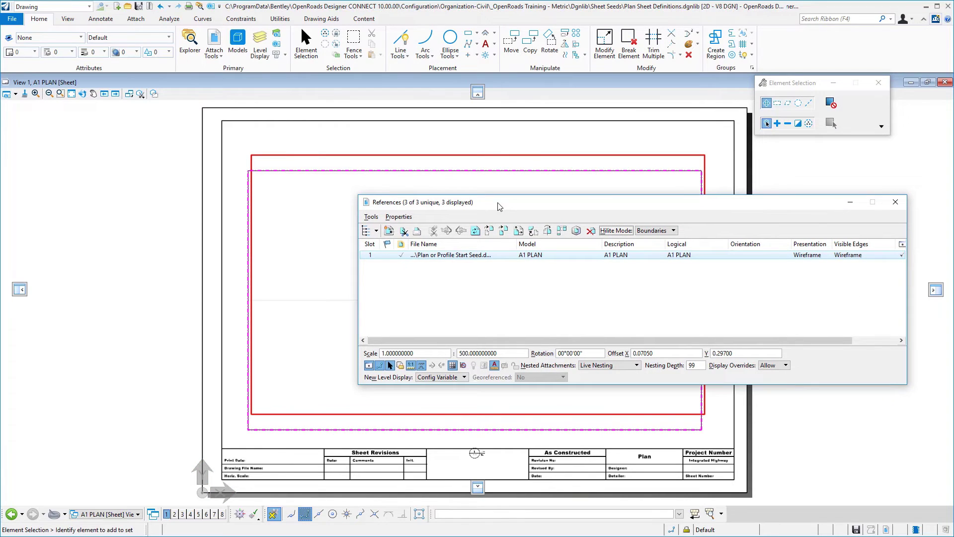
pyautogui.click(490, 230)
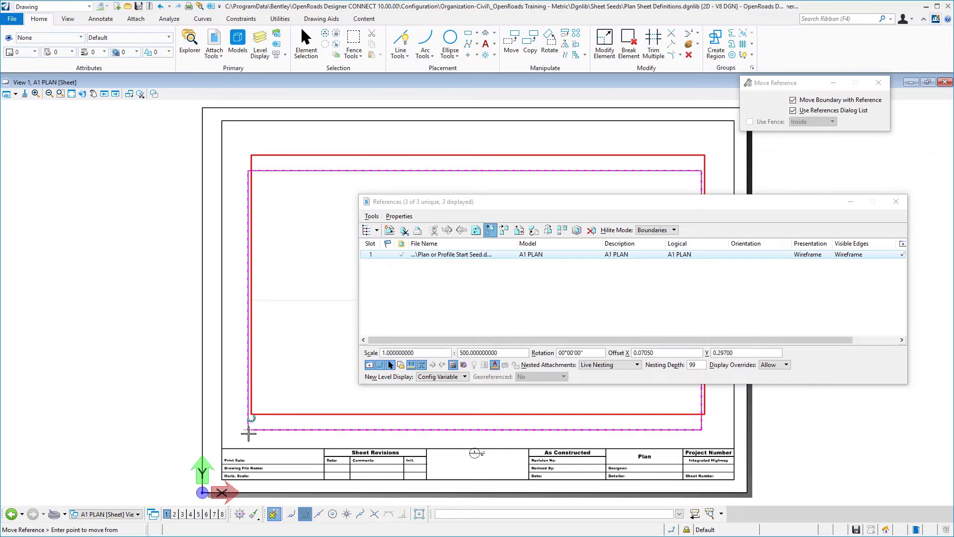
pyautogui.click(248, 430)
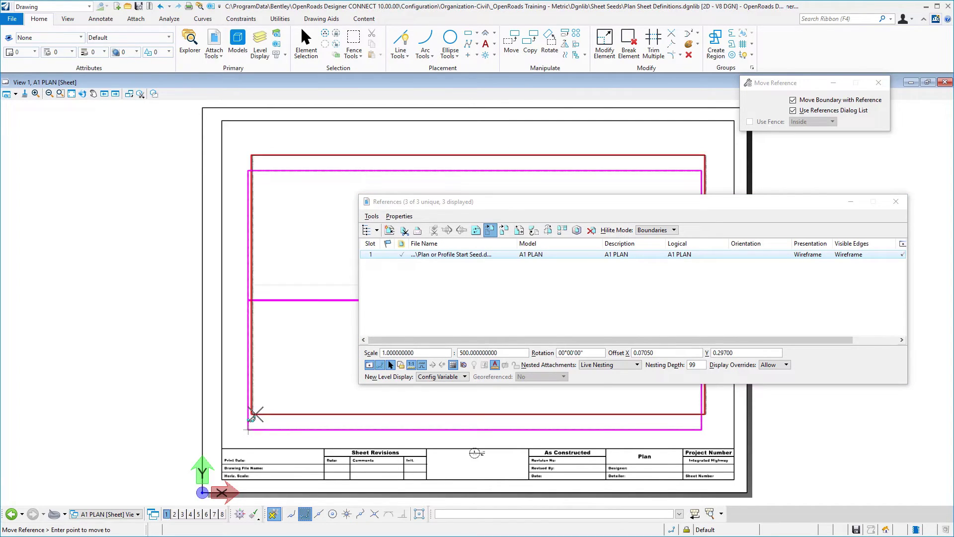
pyautogui.click(254, 414)
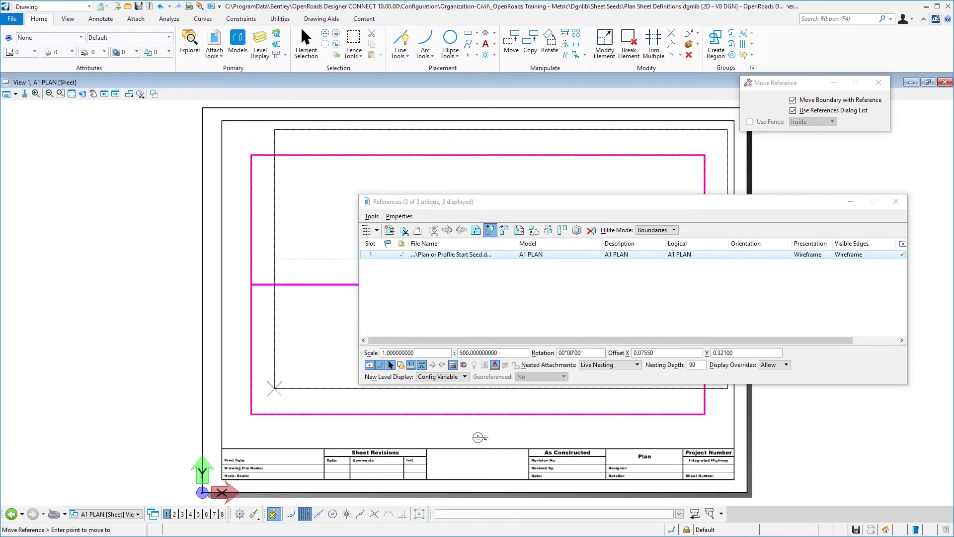
pyautogui.press('Escape')
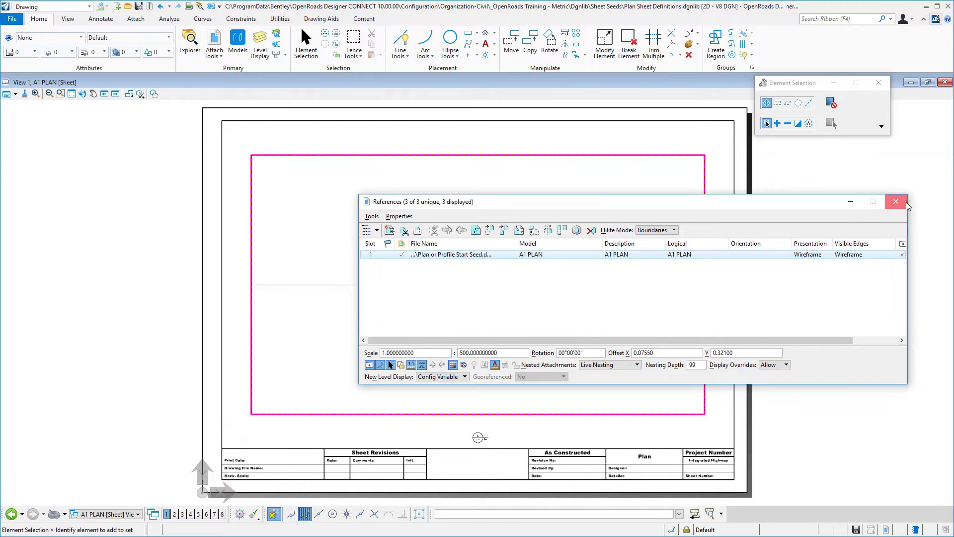
# Drag the drawing boundary's top-left and bottom-right corners onto the red rectangle's corners.
pyautogui.click(896, 201)
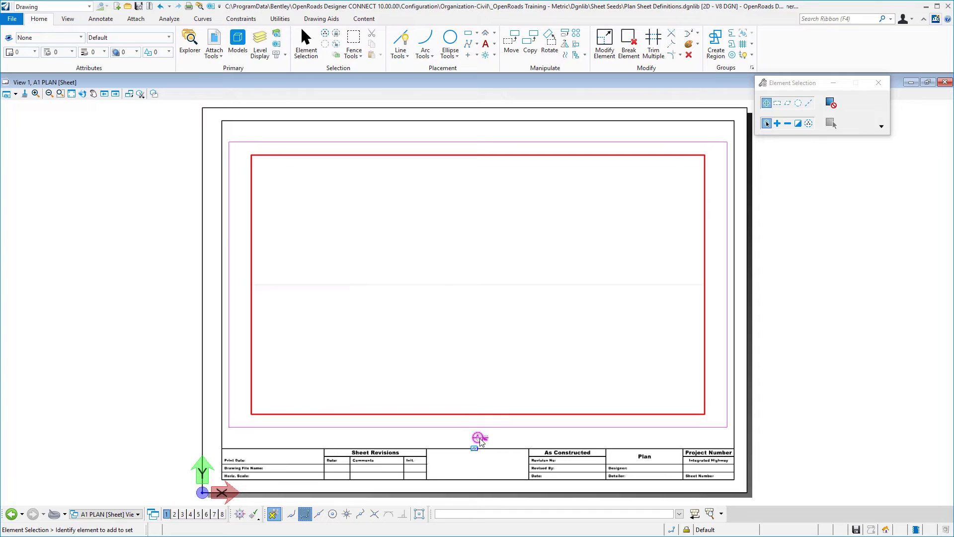
pyautogui.moveTo(481, 442)
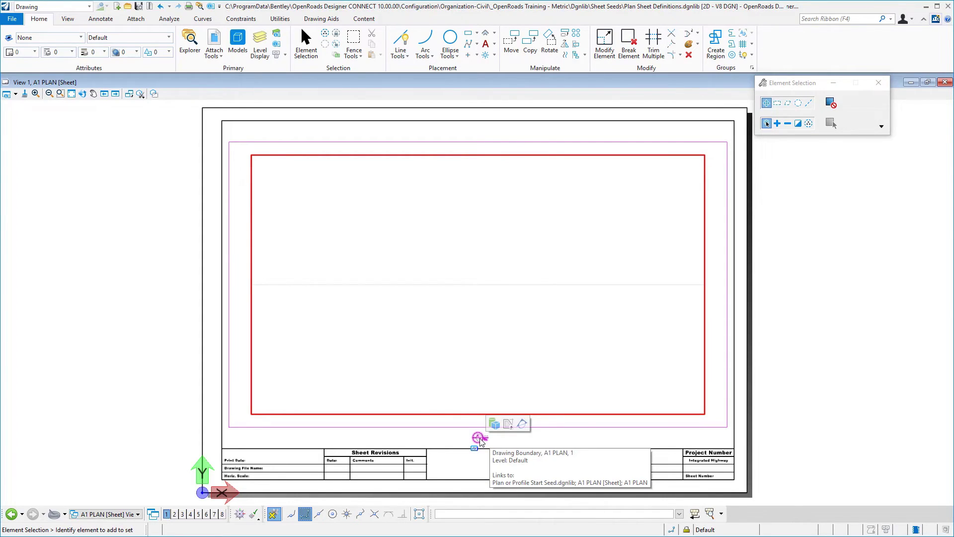
pyautogui.moveTo(481, 442)
pyautogui.mouseDown()
pyautogui.moveTo(264, 374)
pyautogui.moveTo(175, 290)
pyautogui.mouseUp()
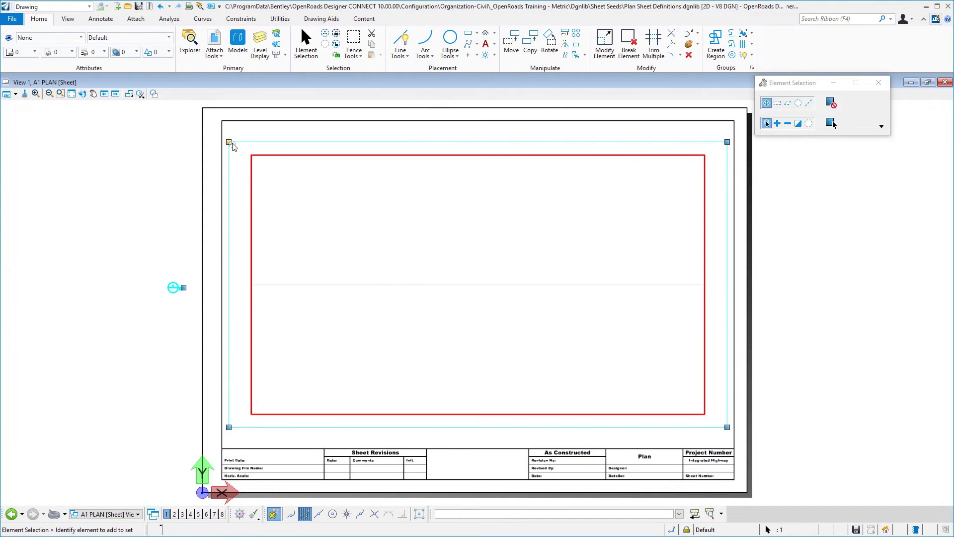
pyautogui.moveTo(229, 142); pyautogui.dragTo(251, 155)
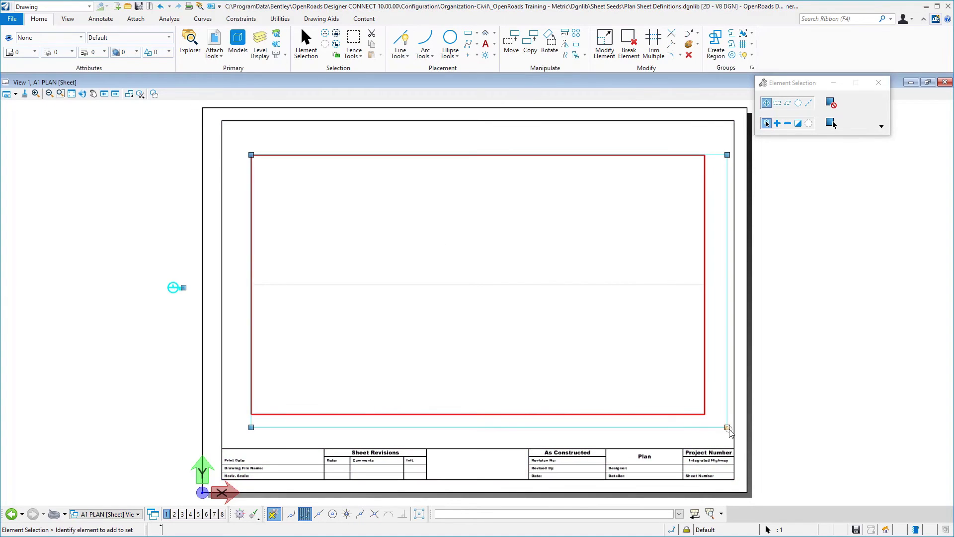
pyautogui.moveTo(728, 428); pyautogui.dragTo(705, 414)
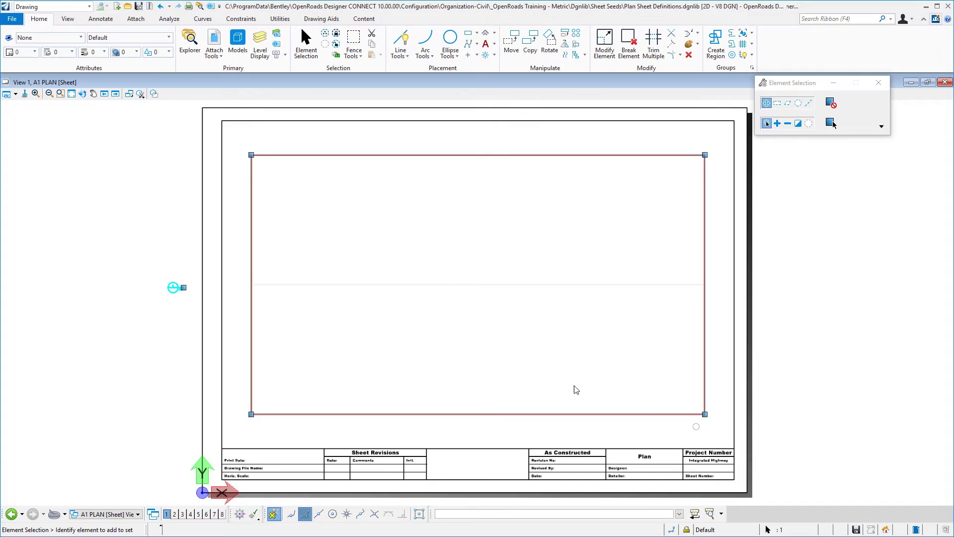
# Turn off Constructions in View Attributes to hide the red boundary, then save settings.
pyautogui.click(83, 151)
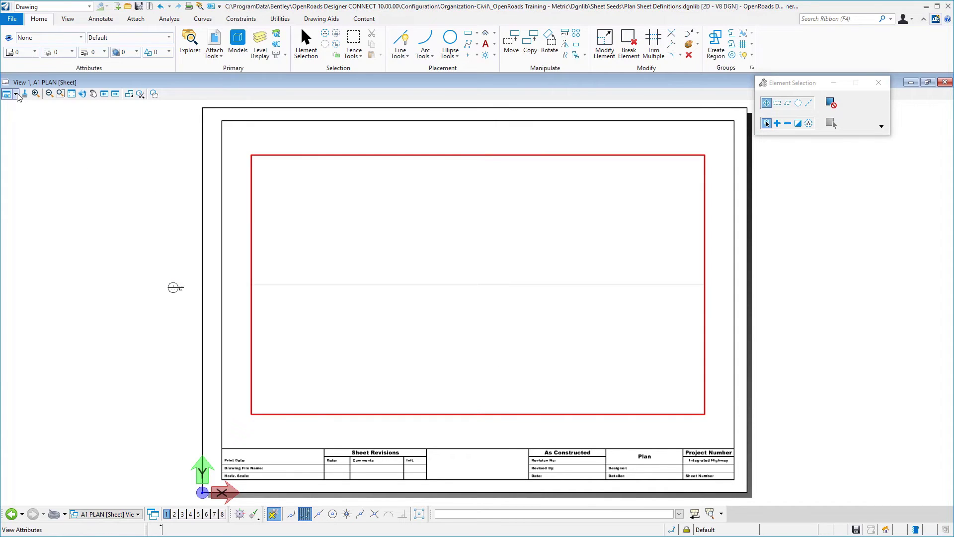
pyautogui.click(16, 94)
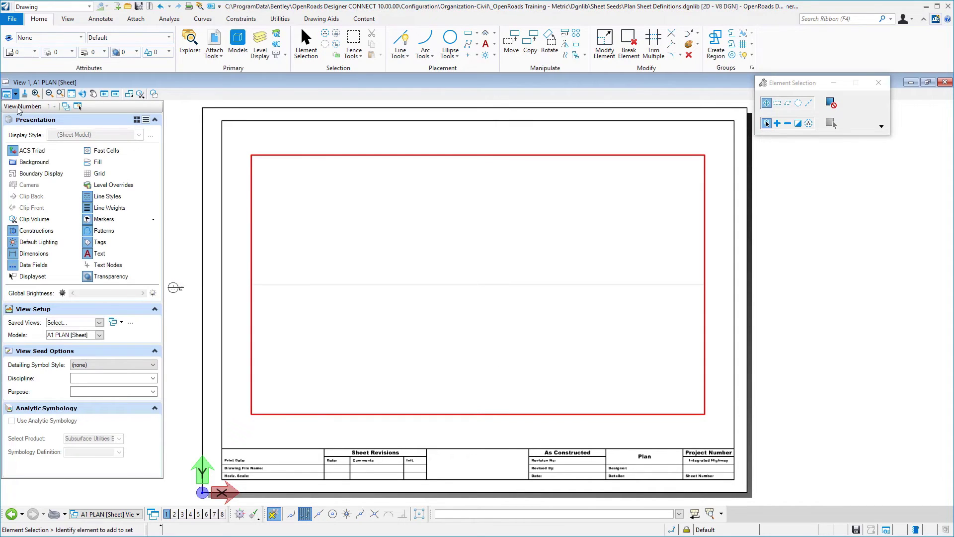
pyautogui.click(37, 231)
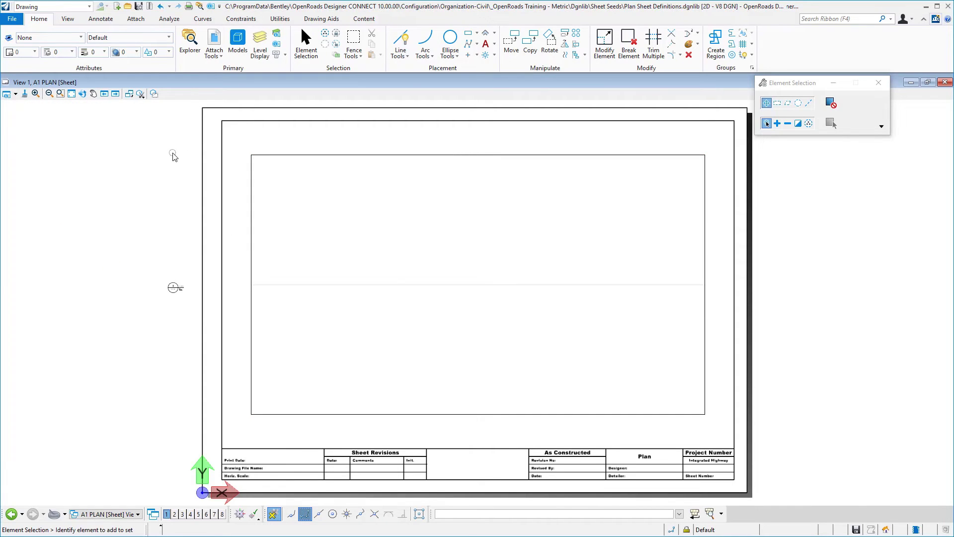
pyautogui.click(82, 94)
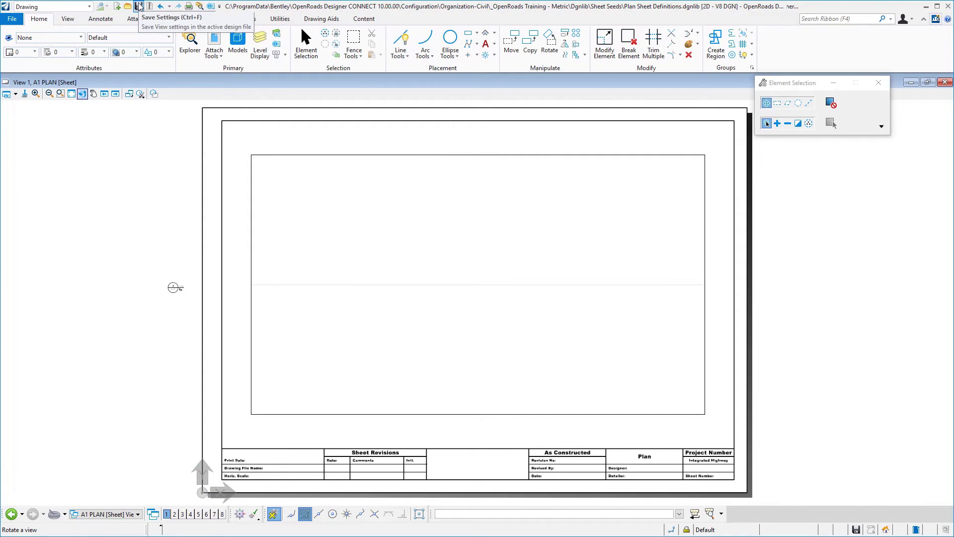
pyautogui.click(139, 7)
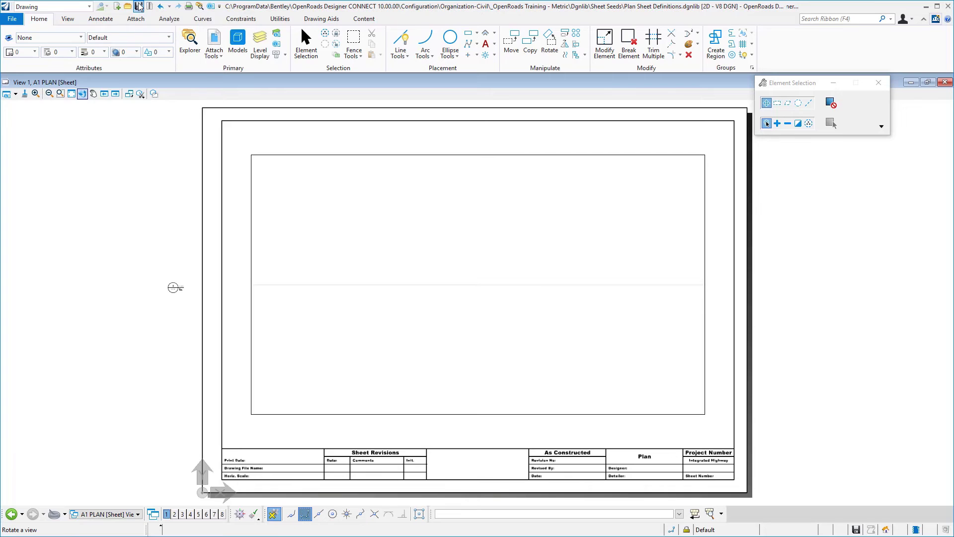
pyautogui.click(174, 291)
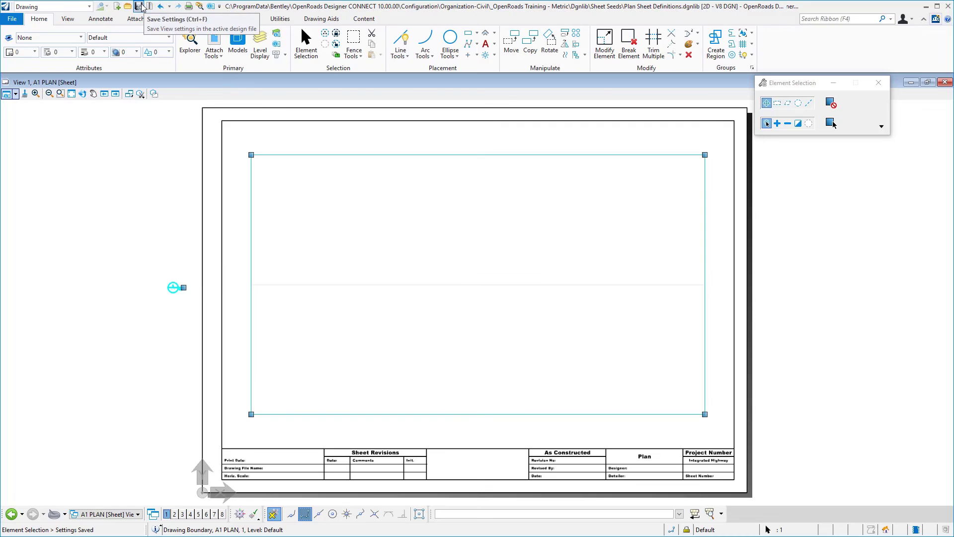
pyautogui.click(211, 7)
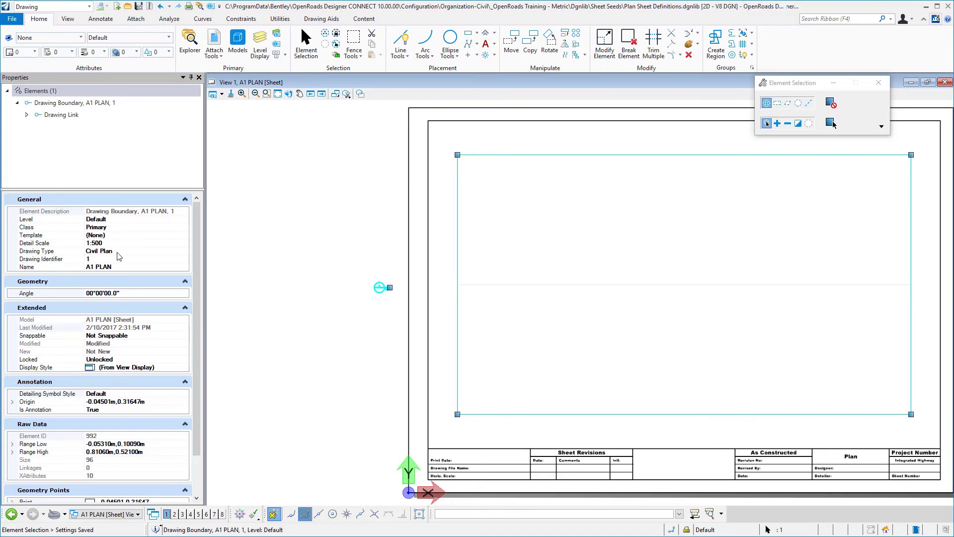
pyautogui.scroll(-2, 202, 443)
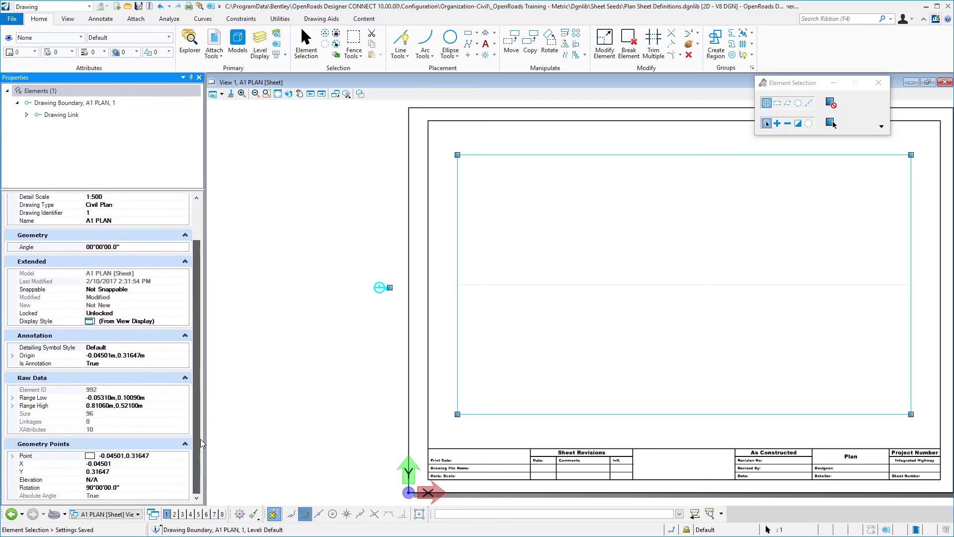
pyautogui.scroll(2, 202, 443)
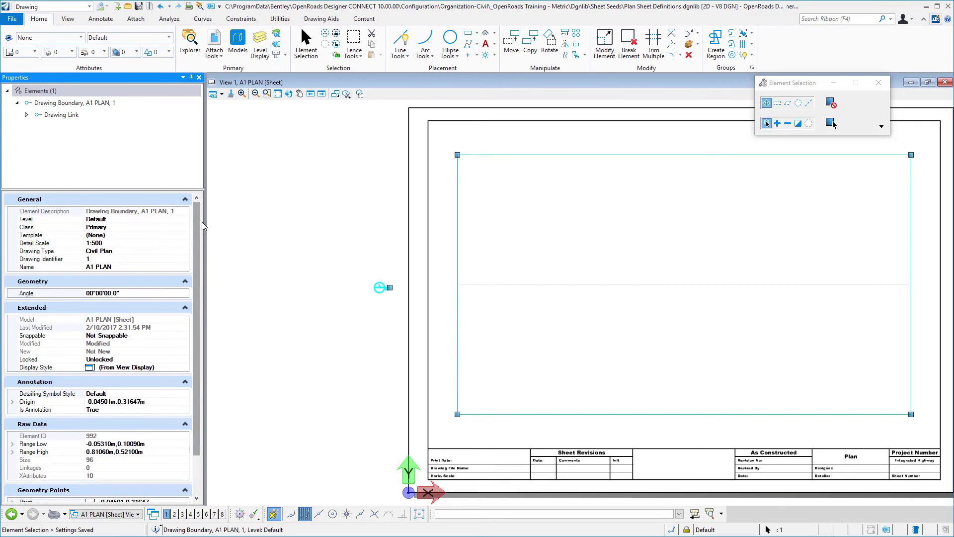
pyautogui.click(199, 77)
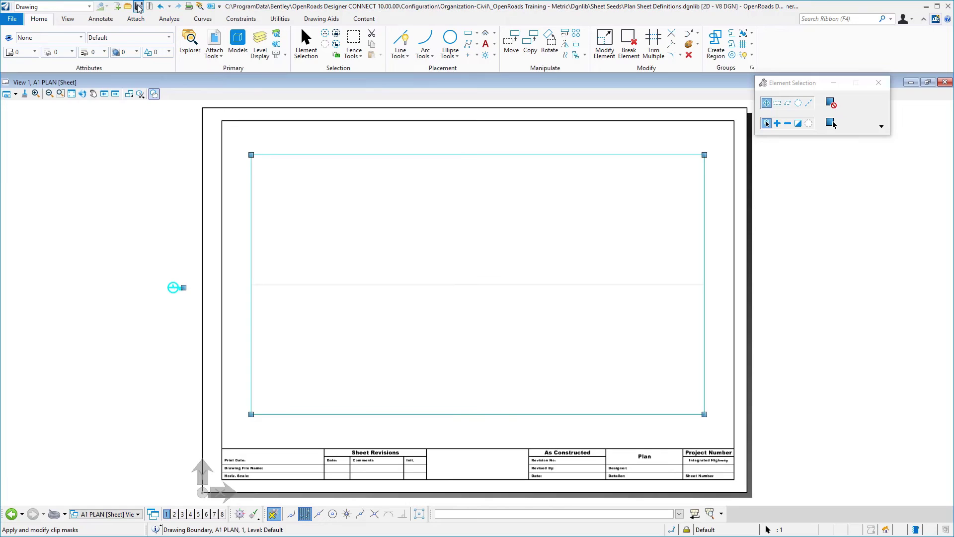
# Switch to the A1 PLAN model, fit View 1 to its drawing boundary, and save settings.
pyautogui.click(238, 42)
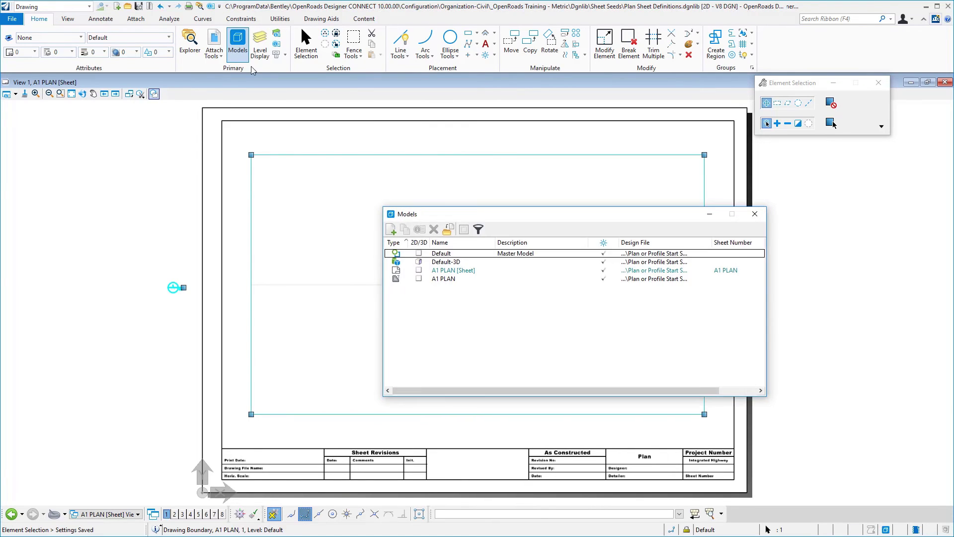
pyautogui.doubleClick(453, 279)
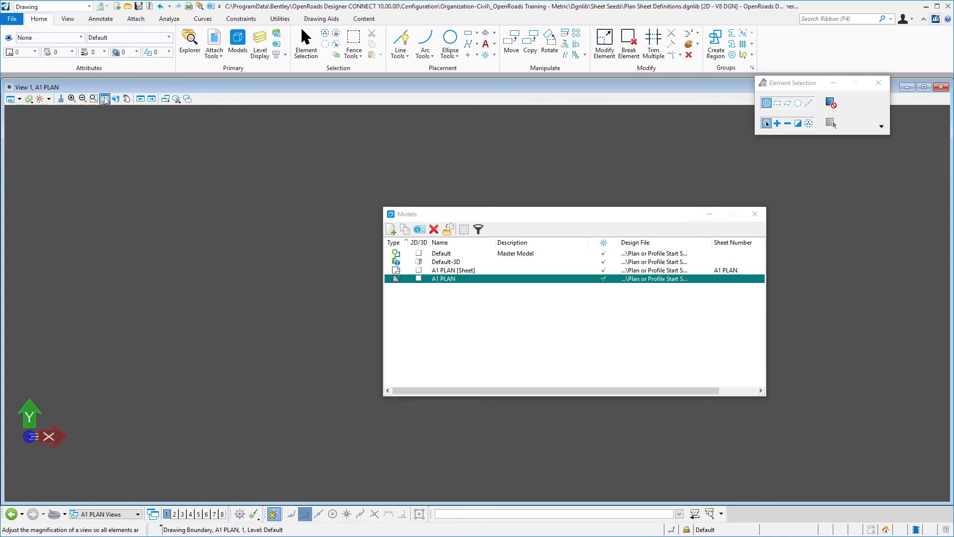
pyautogui.click(105, 98)
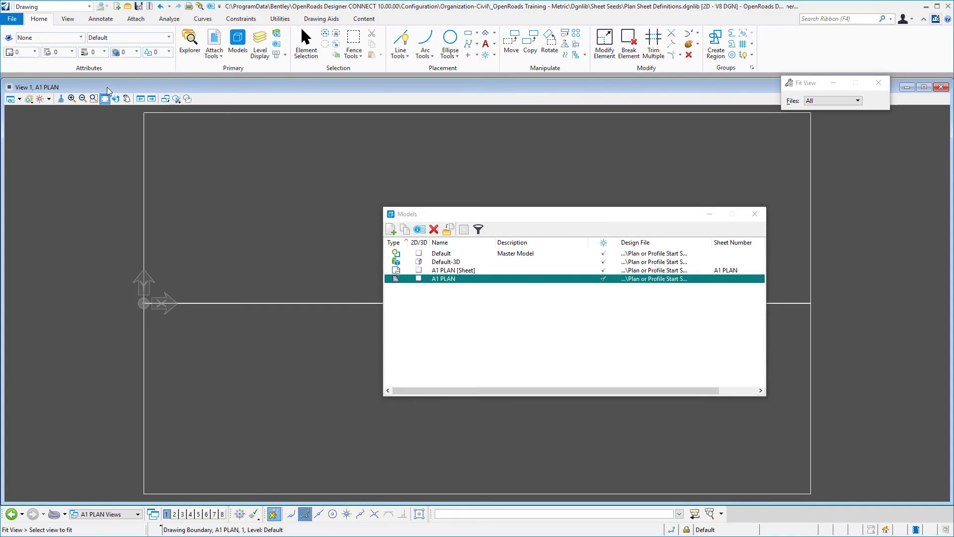
pyautogui.click(102, 97)
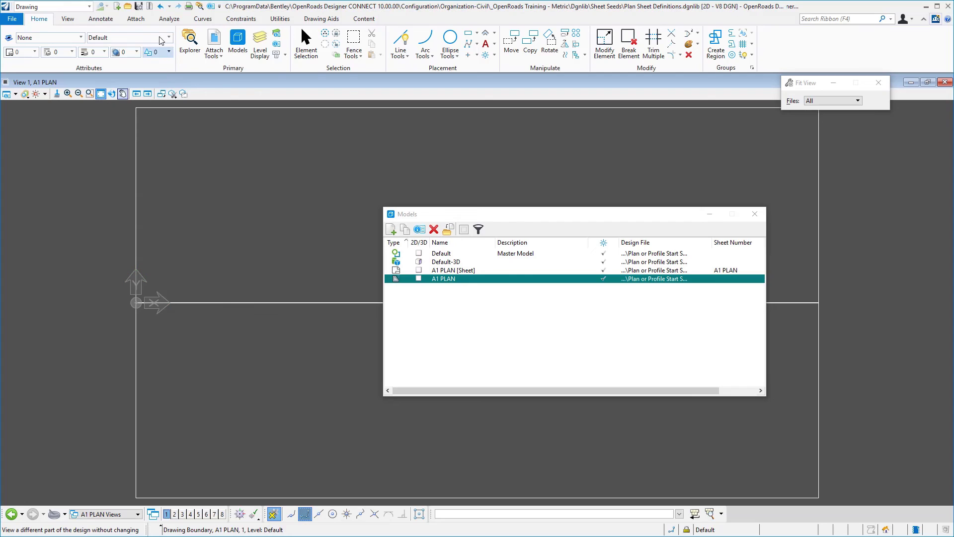
pyautogui.click(138, 6)
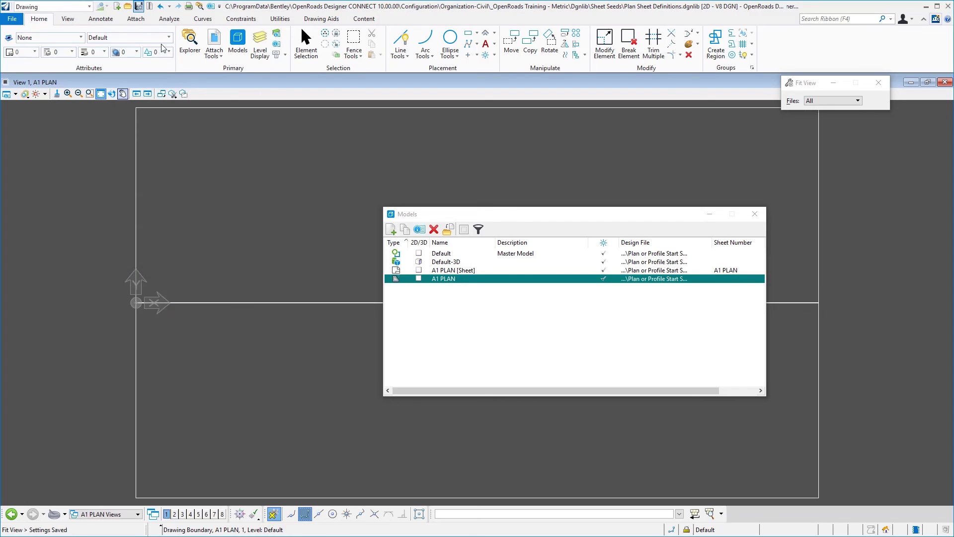
# Open the Default model, display the GS alignment's Profile - GS model in View 2, and save settings.
pyautogui.doubleClick(434, 254)
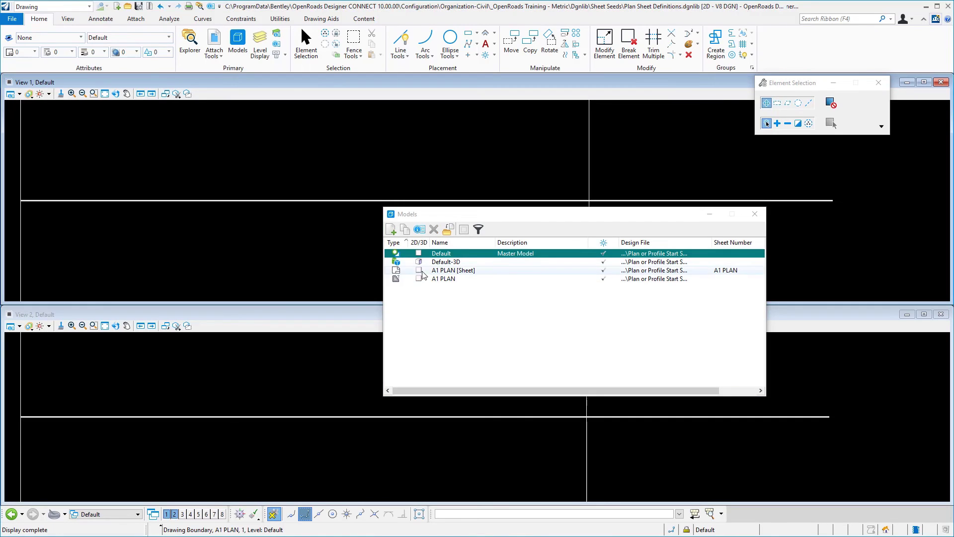
pyautogui.click(755, 214)
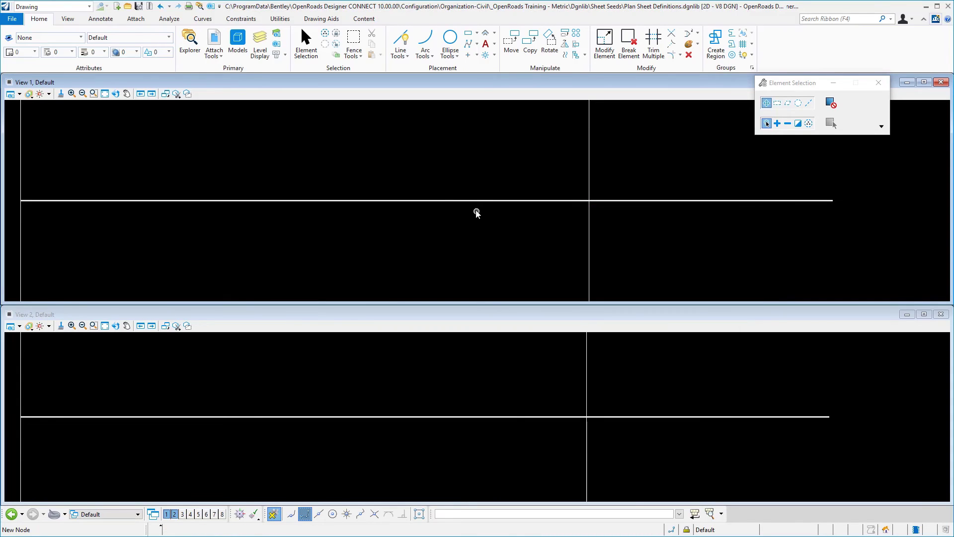
pyautogui.click(475, 201)
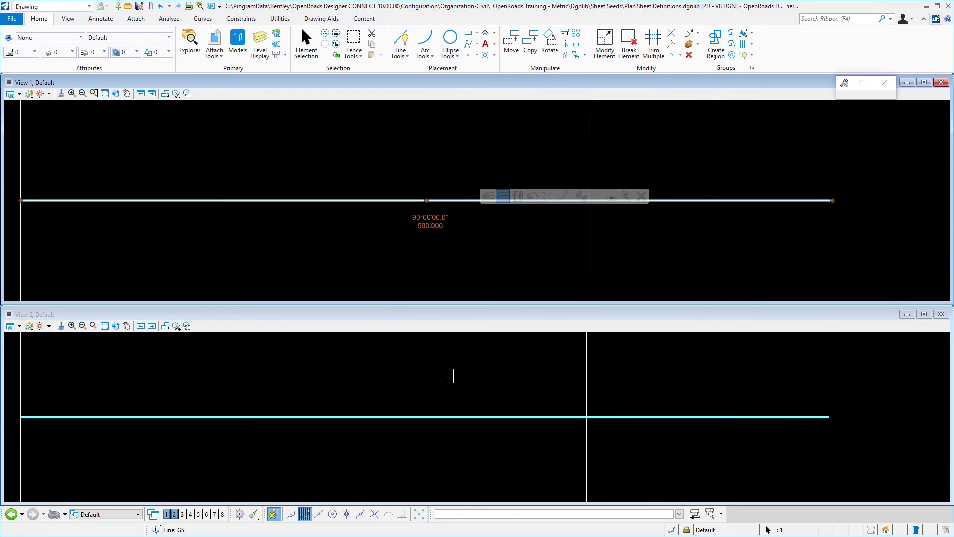
pyautogui.click(451, 379)
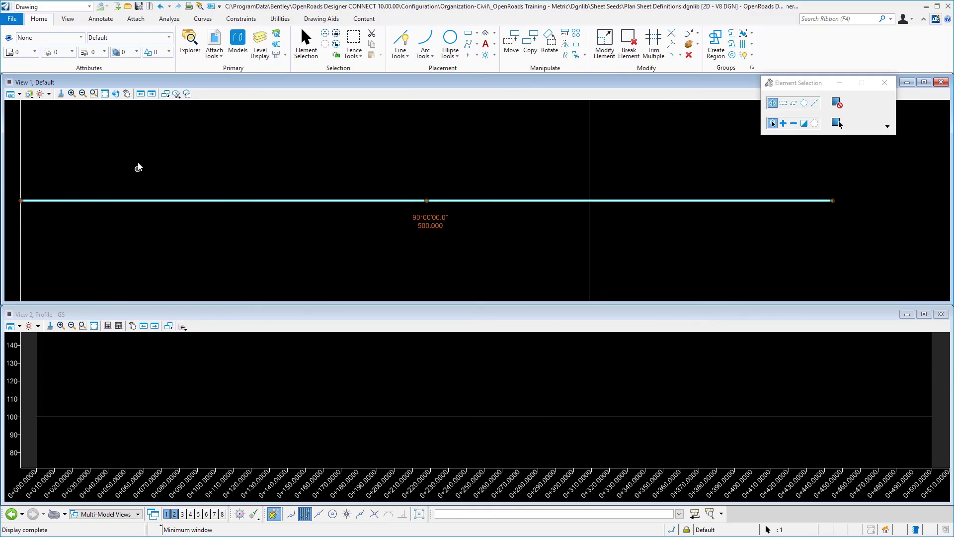
pyautogui.click(139, 8)
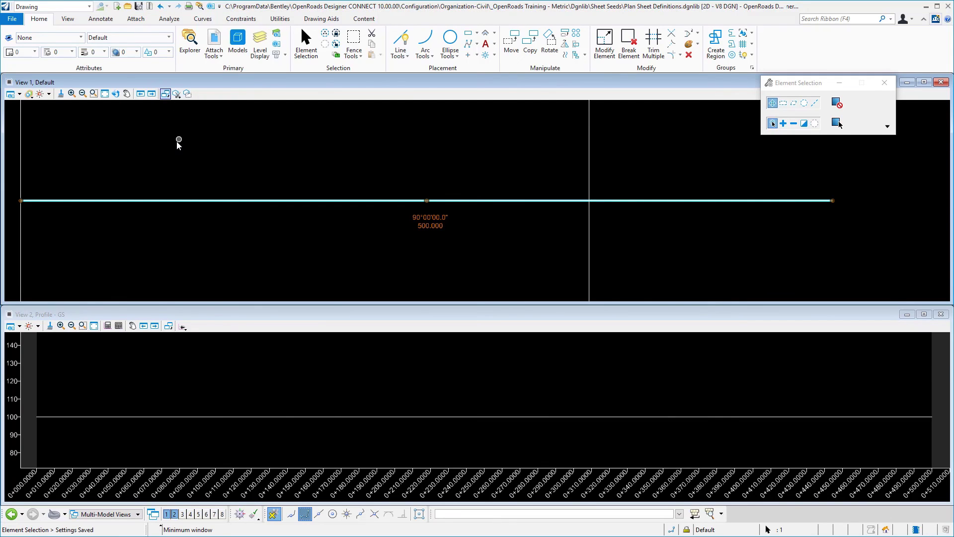